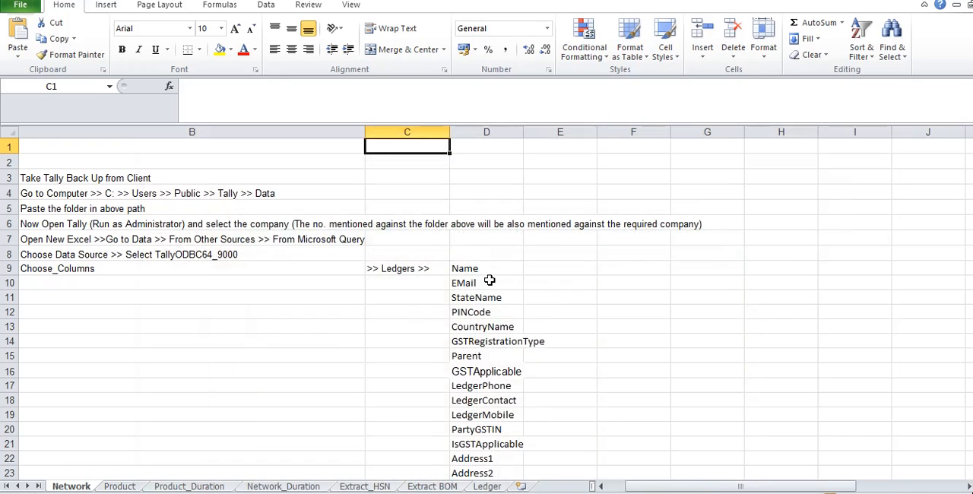
Step: Review the extraction instructions on the Network sheet down to Step 5 about importing through Microsoft Query
key("alt+Tab")
key("alt+Tab")
key("alt+Tab")
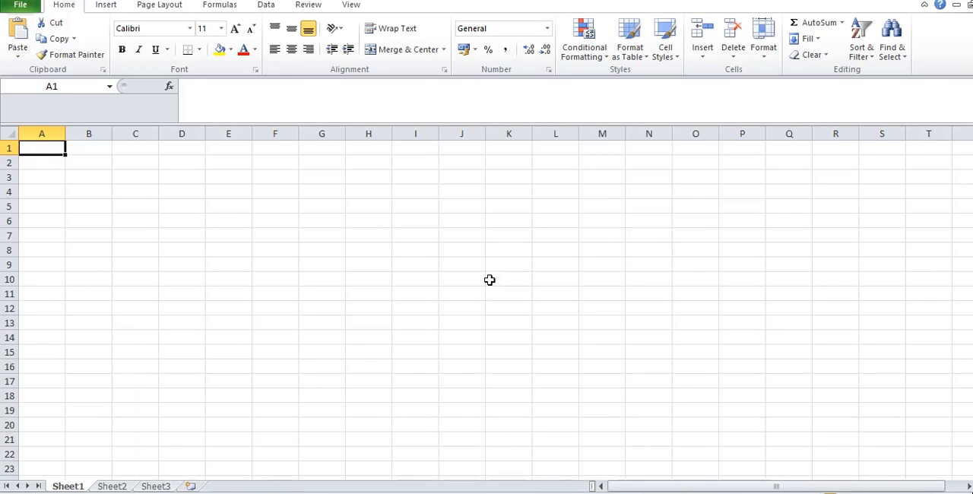
key("alt+Tab")
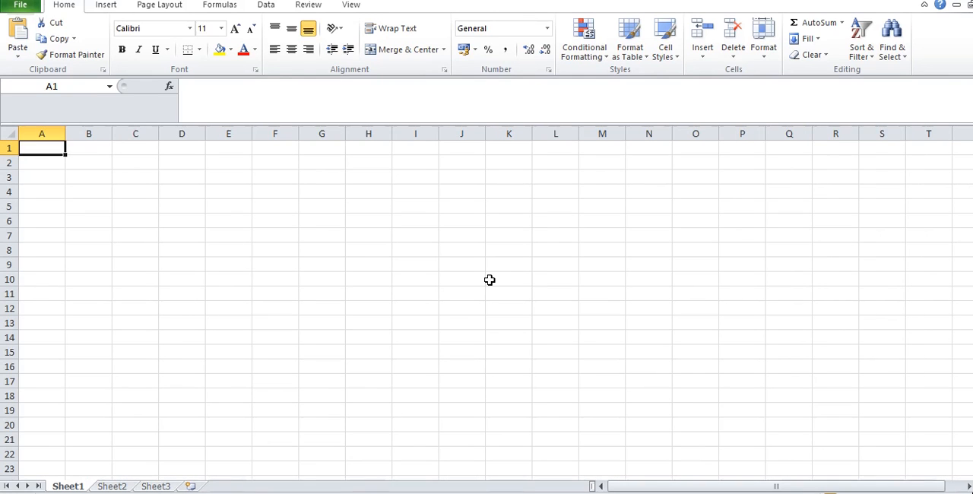
key("alt+Tab")
key("alt+Tab")
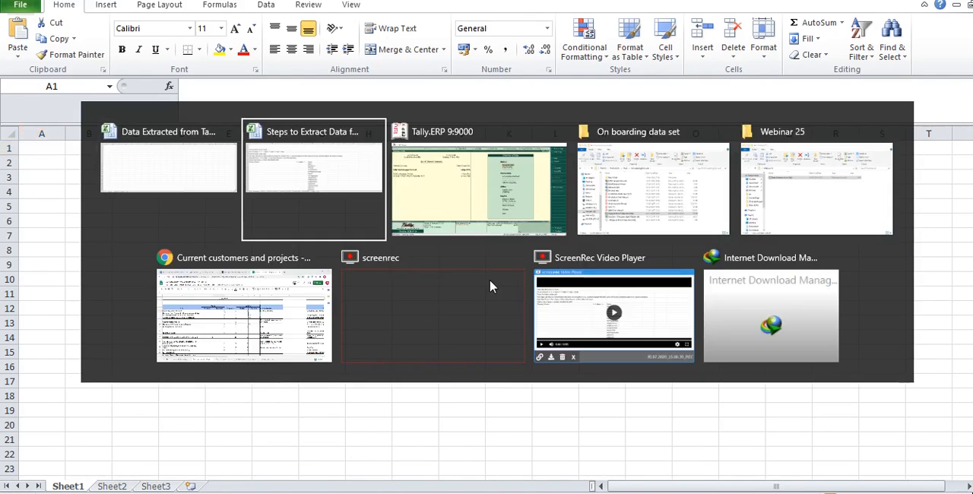
key("Down")
key("Down")
key("Down")
key("Down")
key("Down")
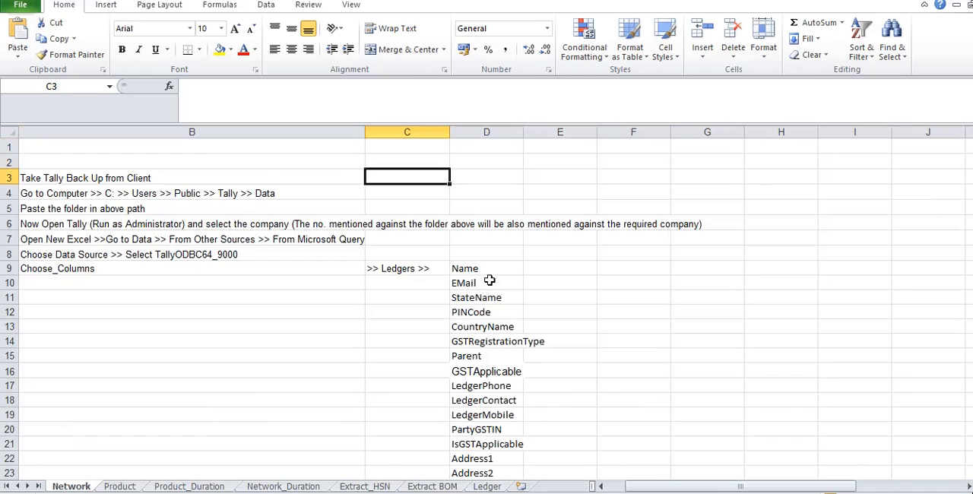
key("Left")
key("Left")
key("Right")
key("Down")
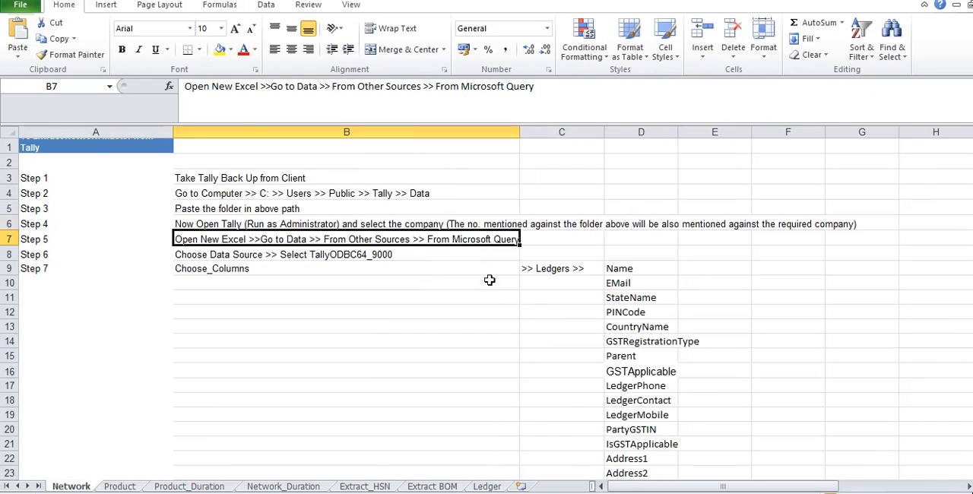
Step: Start a Microsoft Query import in the blank workbook using the TallyODBC64_9000 data source
key("alt+Tab")
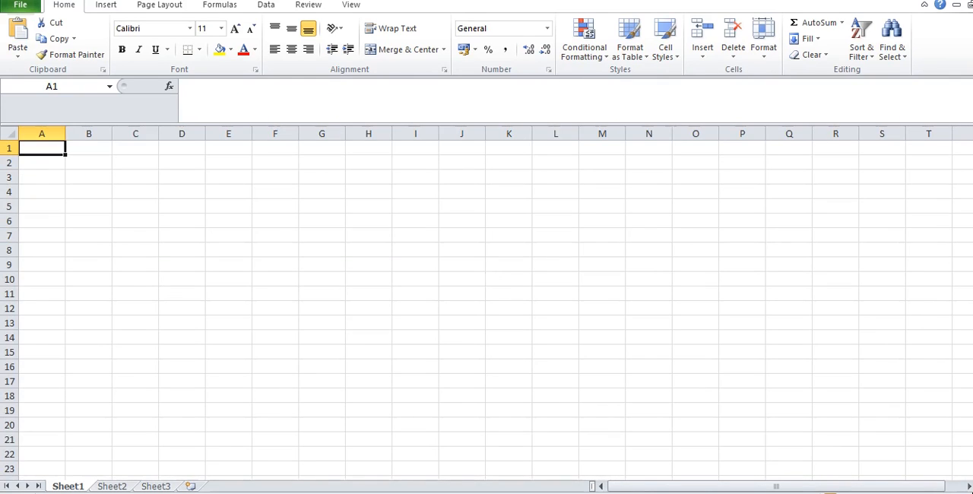
left_click(266, 6)
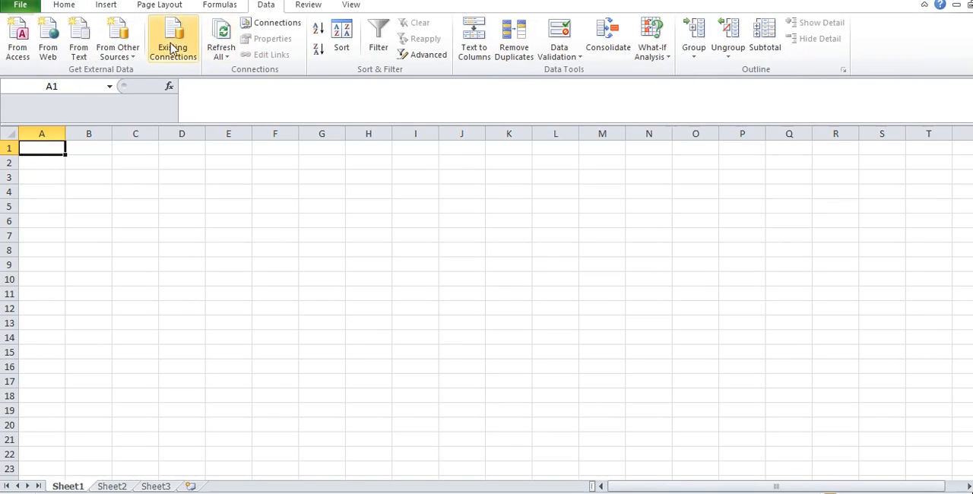
left_click(121, 61)
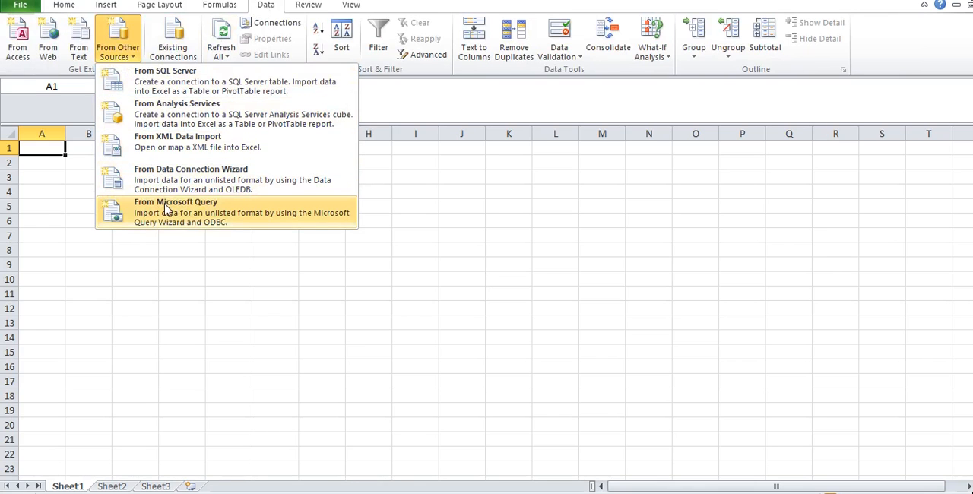
left_click(166, 210)
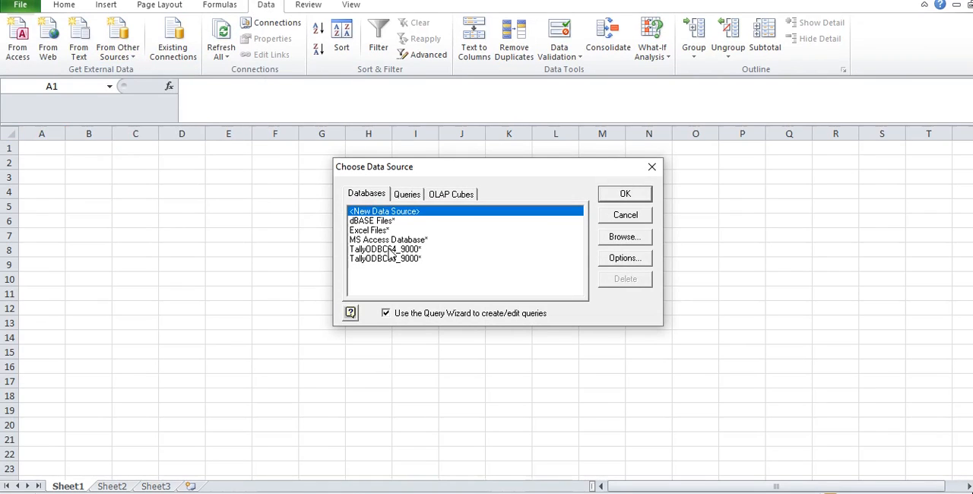
left_click(389, 251)
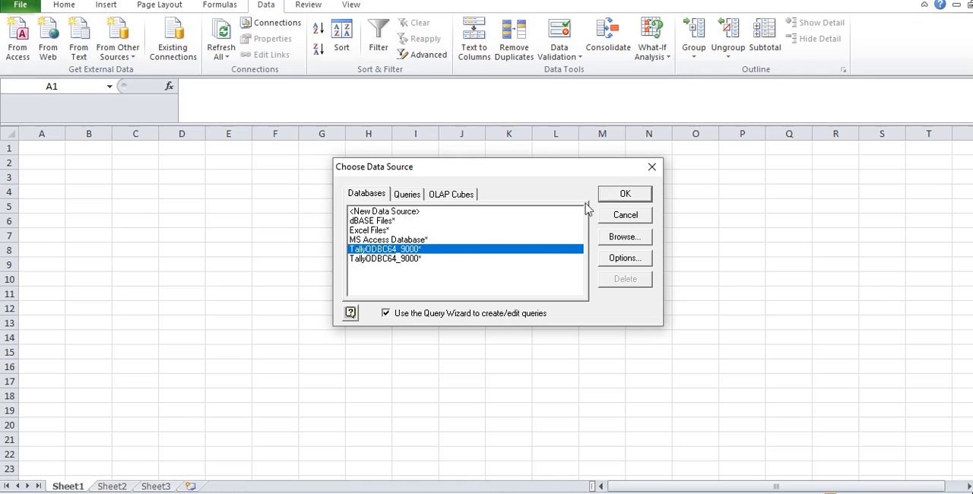
left_click(612, 199)
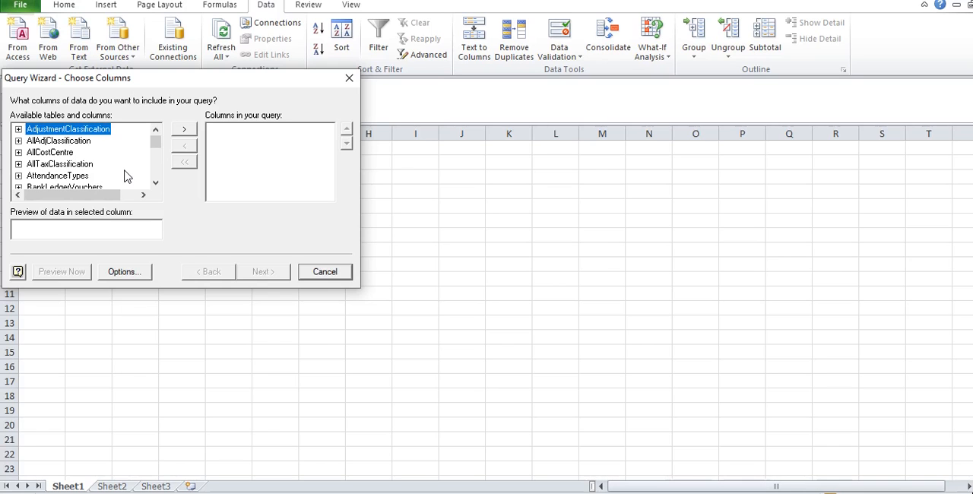
Step: Check the Choose_Columns instruction on the Network sheet and expand the Ledger table in the Query Wizard
key("alt+Tab")
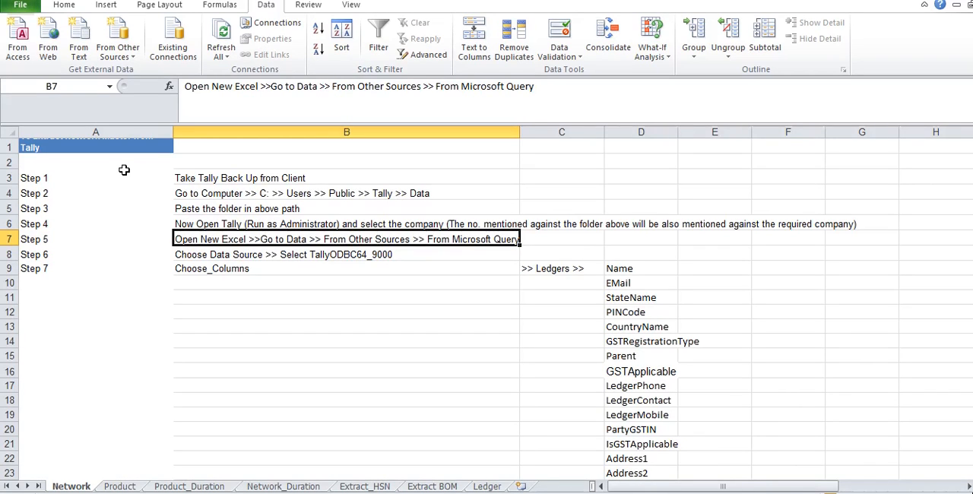
key("Down")
key("Down")
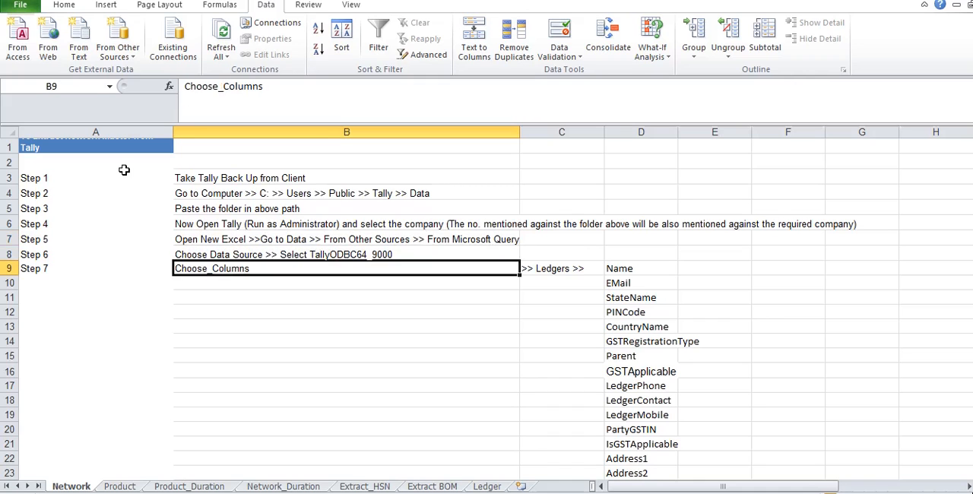
key("Right")
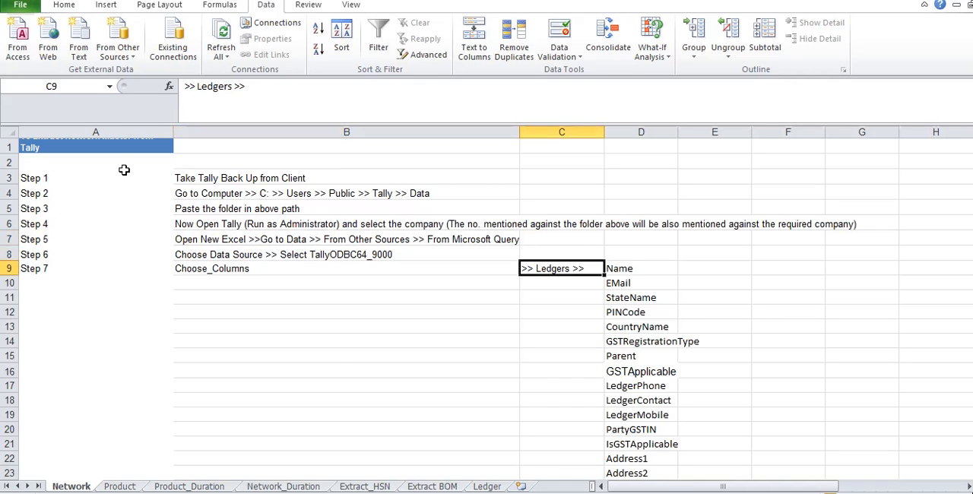
key("alt+Tab")
key("alt+Tab")
key("l")
key("Down")
key("Down")
key("Down")
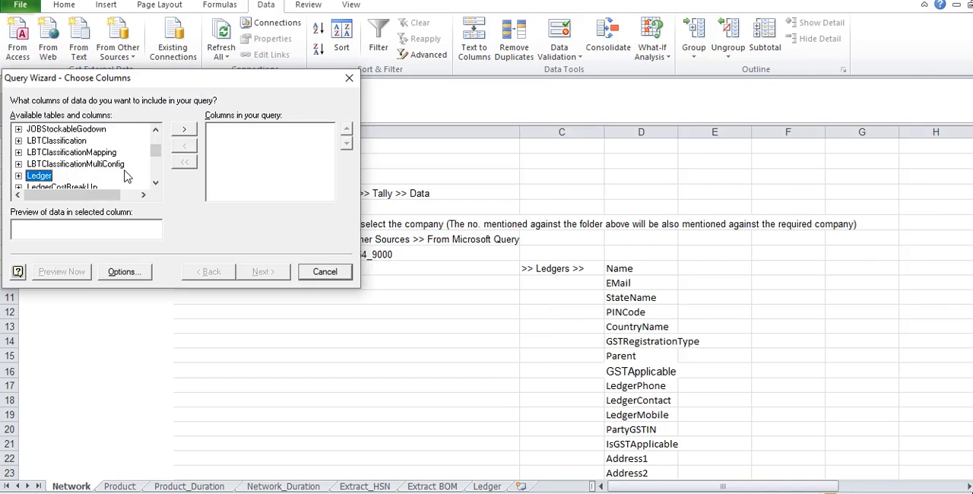
left_click(19, 176)
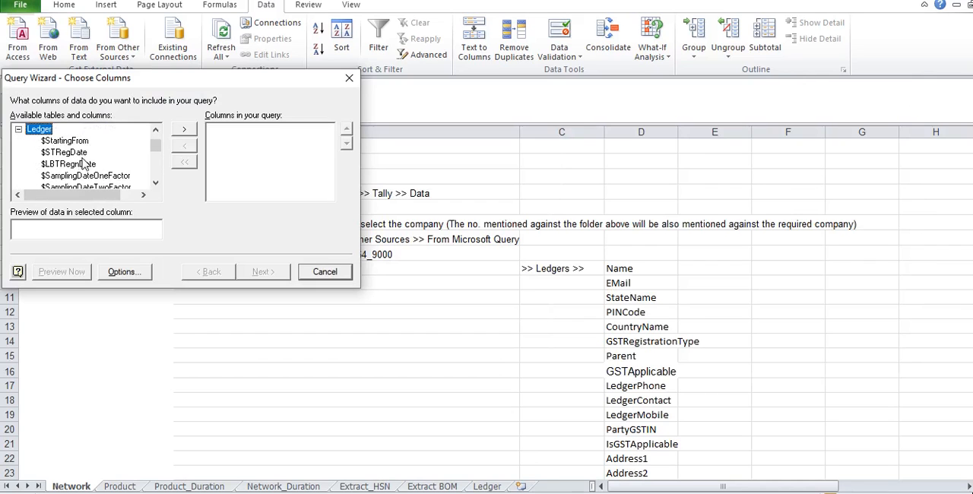
Step: Add the Ledger table's $Name and $Address columns to the query
left_click(83, 157)
key("Up")
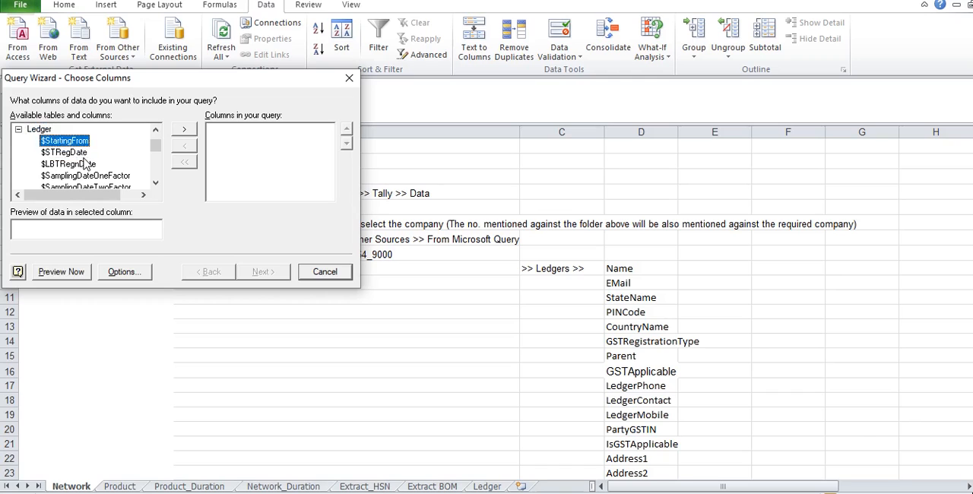
key("Down")
key("Down")
key("Down")
key("Down")
key("Down")
key("Down")
key("Down")
key("Down")
key("Down")
key("Down")
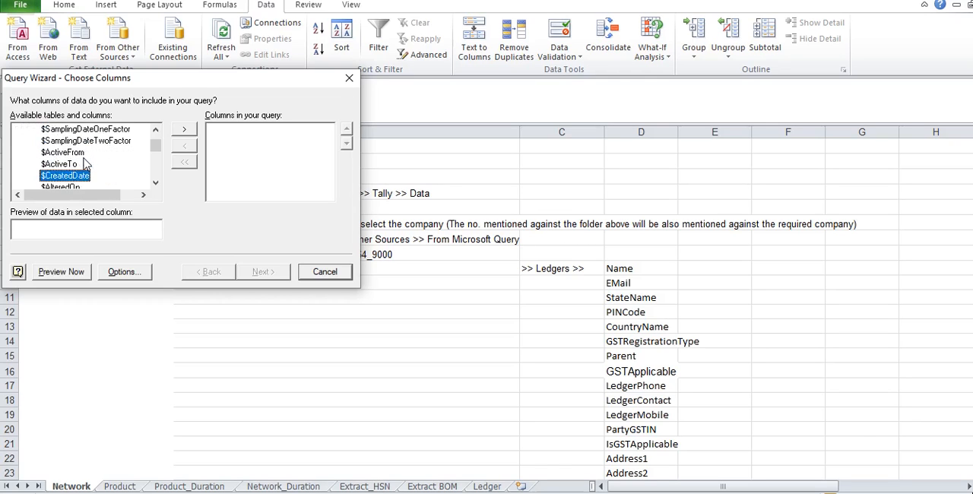
key("Down")
key("Down")
key("Down")
key("Down")
double_click(83, 164)
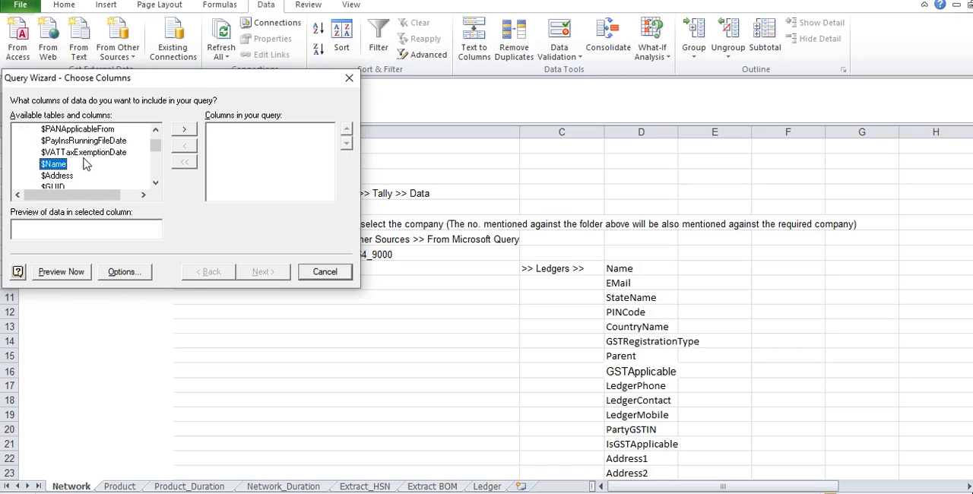
double_click(84, 164)
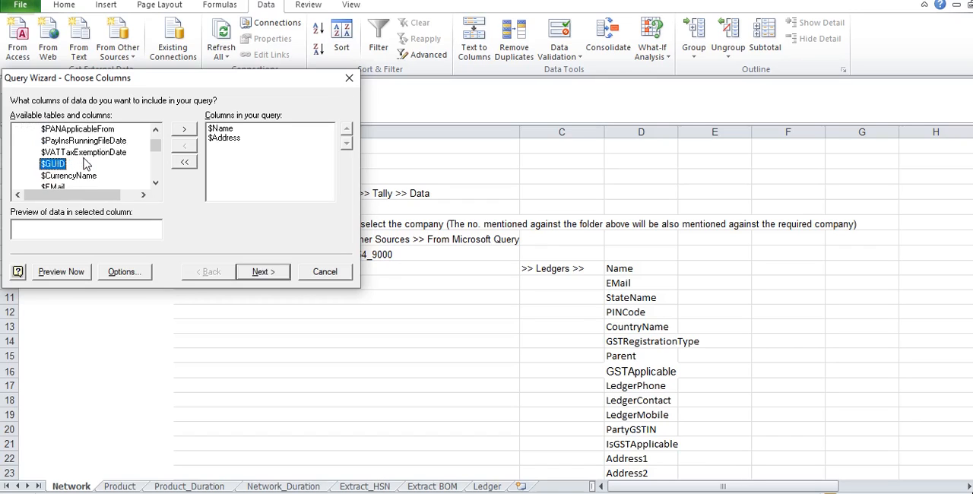
Step: Add the $EMail, $StateName, $PINCode and $CountryName columns of the Ledger table to the query
key("Down")
key("Down")
key("Right")
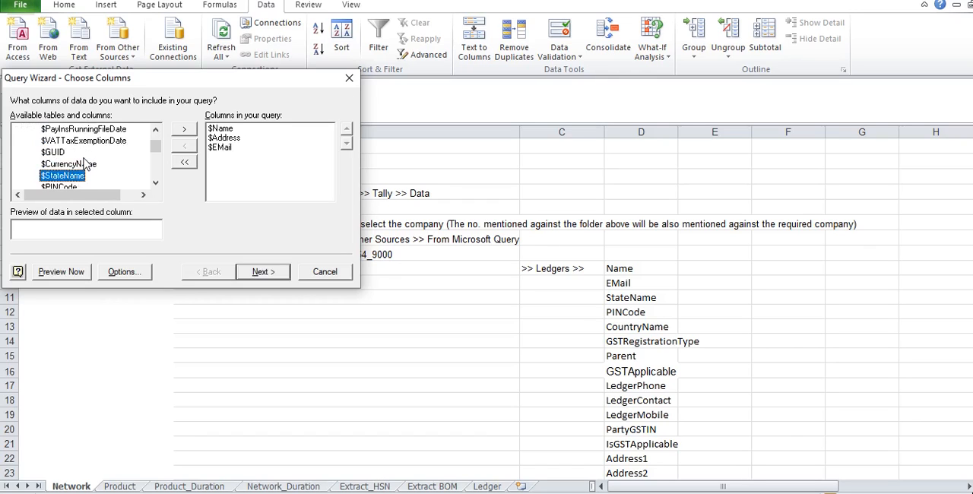
key("Right")
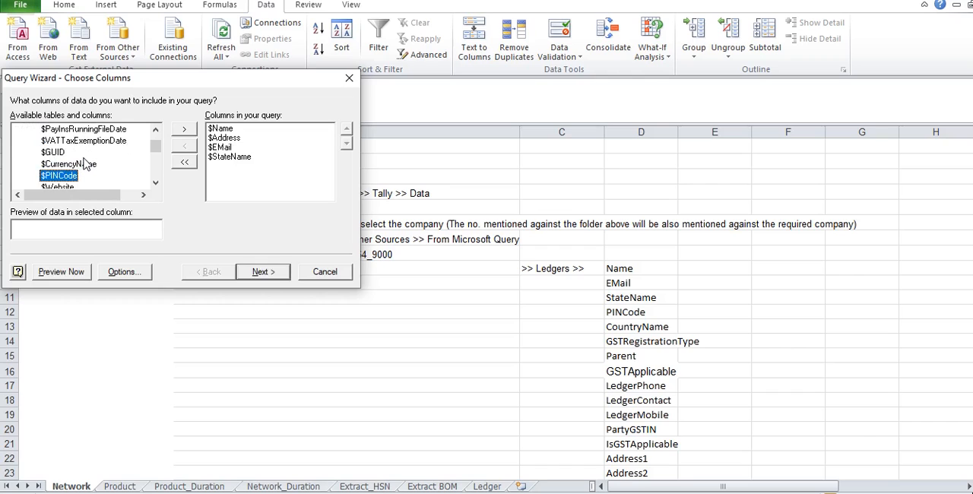
key("Right")
key("Down")
key("Down")
key("Down")
key("Down")
key("Down")
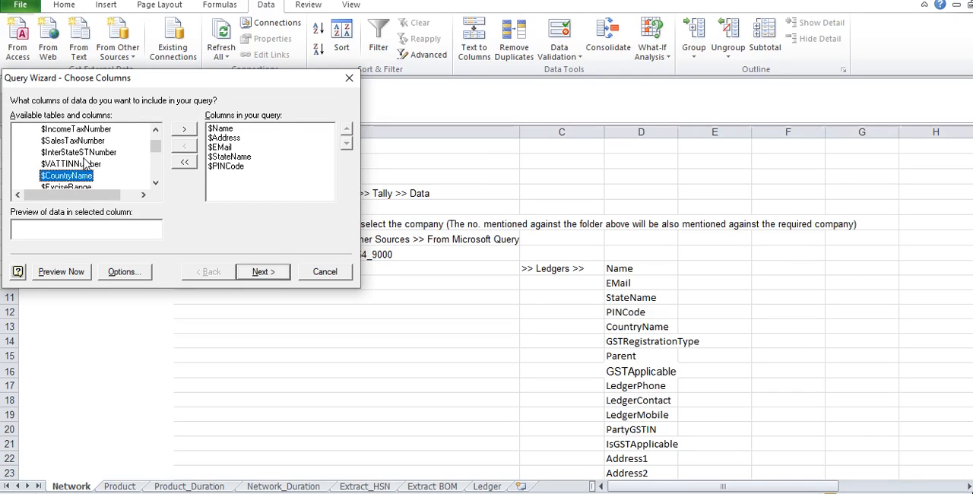
key("Right")
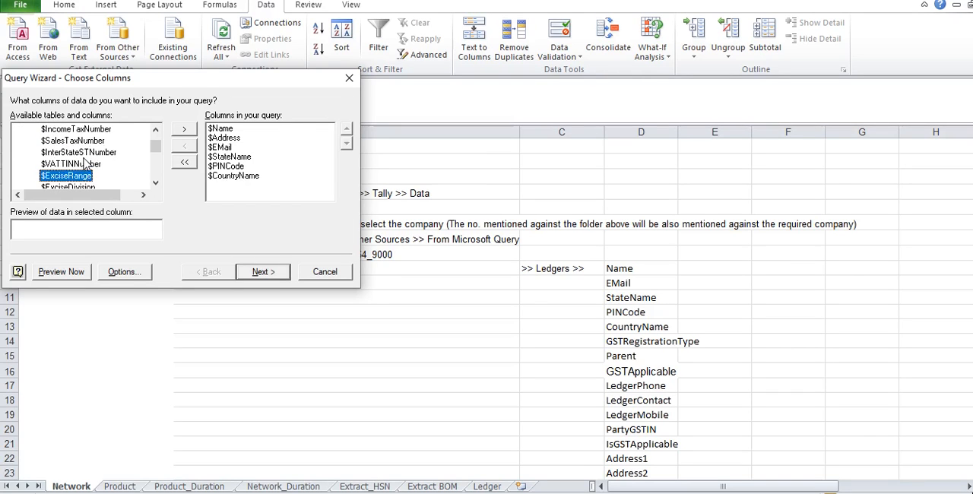
Step: Add the $GSTRegistrationType and $Parent columns of the Ledger table to the query
key("Down")
key("Down")
key("Down")
key("Down")
key("Down")
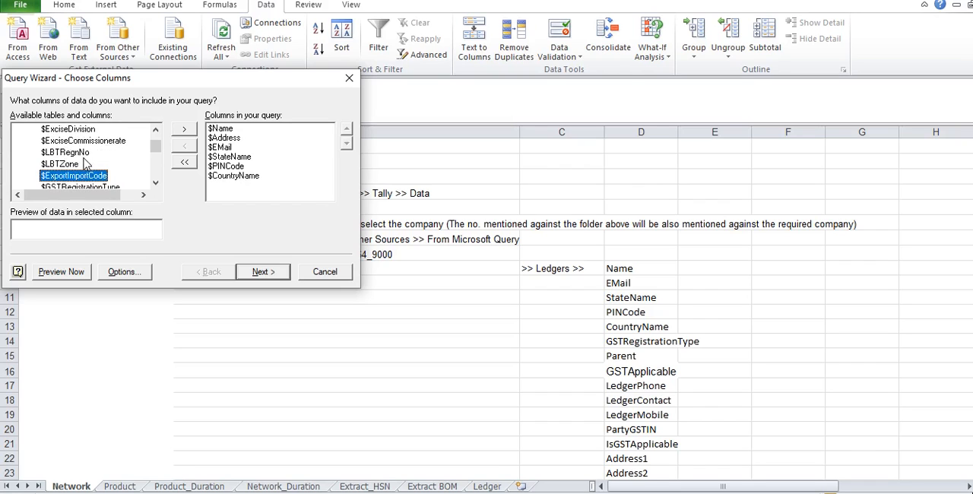
key("Down")
key("Right")
key("Down")
key("Down")
key("Down")
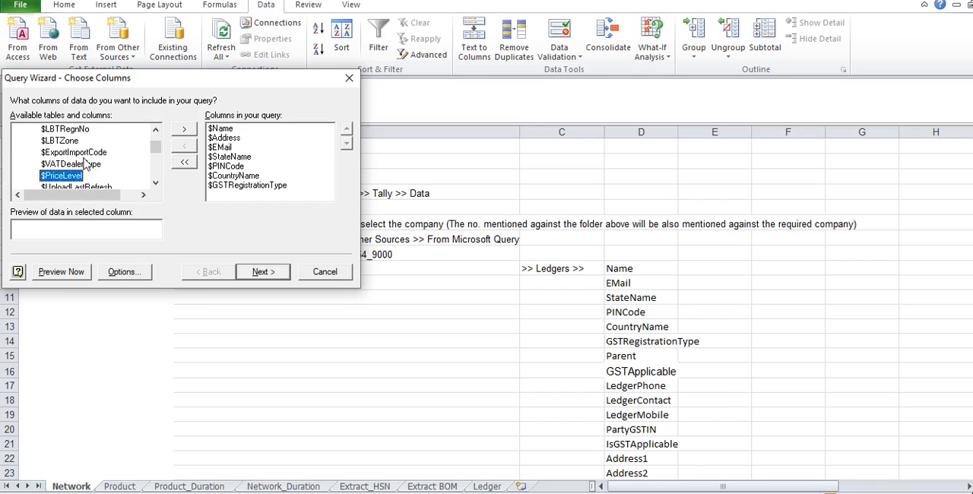
key("Right")
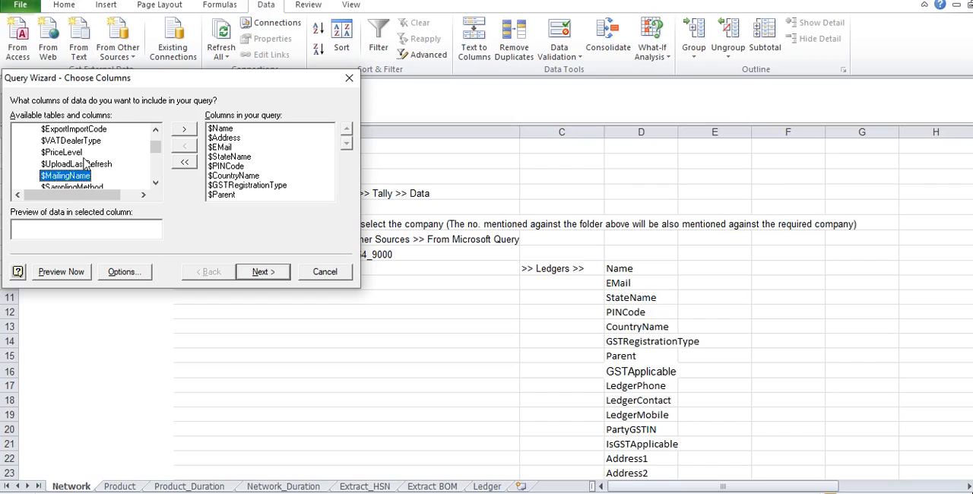
Step: Add the Ledger table's $GSTApplicable column to the query
key("Down")
key("Down")
key("Down")
key("Down")
key("Down")
key("Down")
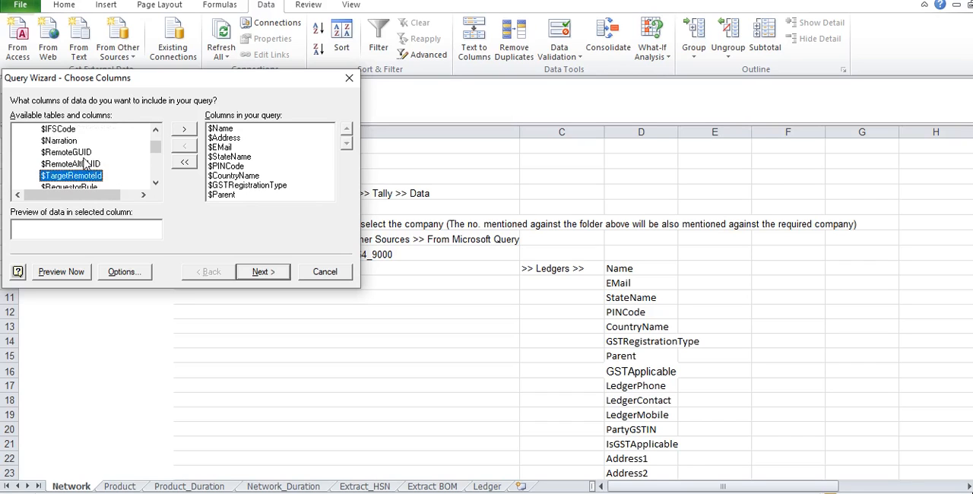
key("Down")
key("Down")
key("Down")
key("Down")
key("Down")
key("Down")
key("Down")
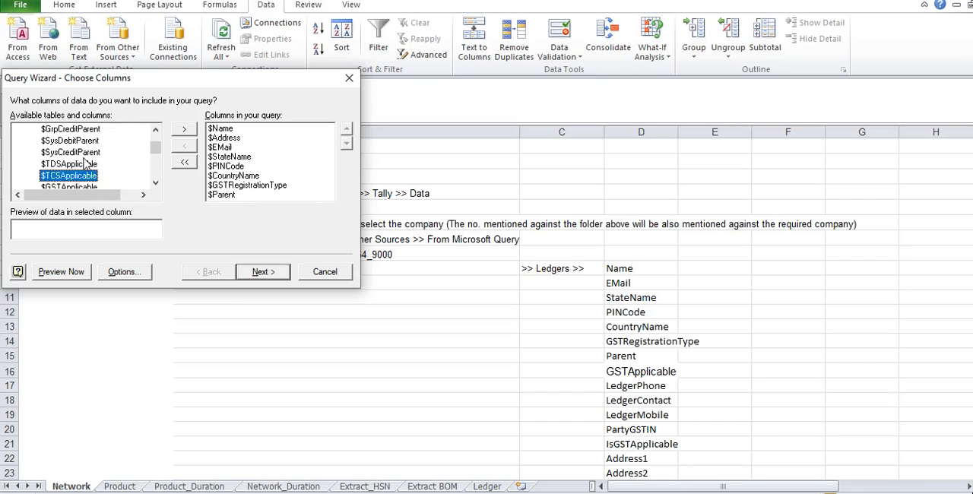
key("Right")
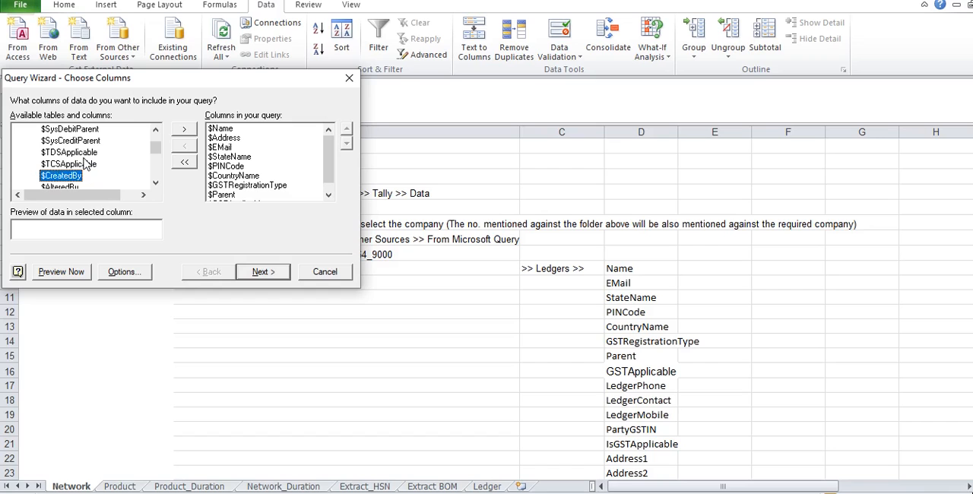
Step: Add the $LedgerPhone, $LedgerContact and $LedgerMobile columns of the Ledger table to the query
key("Down")
key("Down")
key("Down")
key("Down")
key("Down")
key("Down")
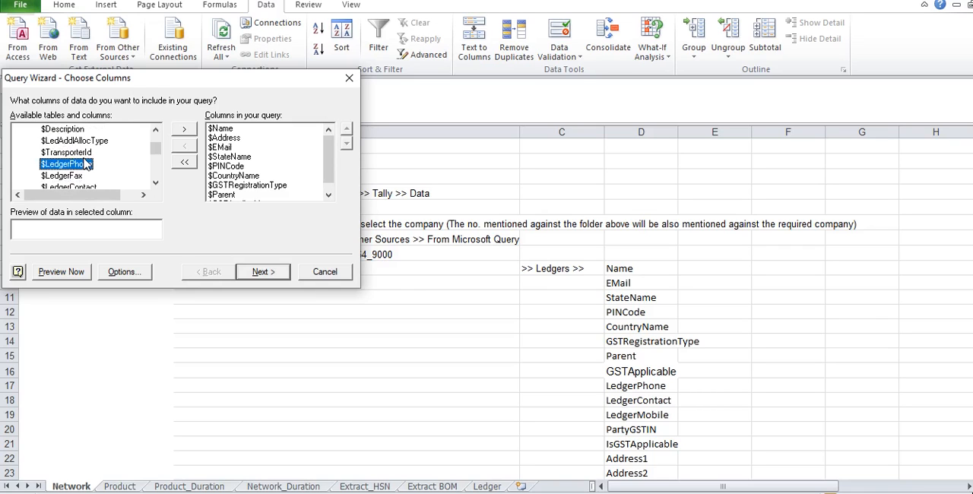
key("Right")
key("Down")
key("Right")
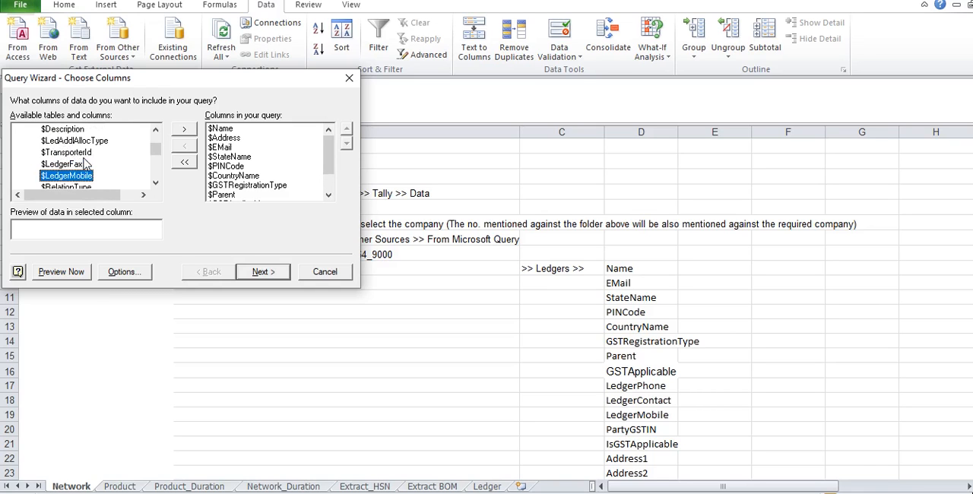
key("Right")
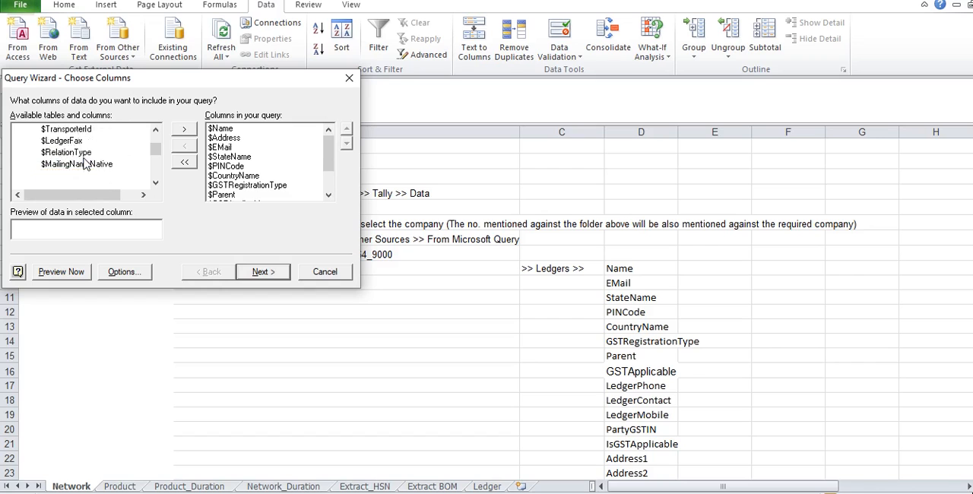
Step: Add the $PartyGSTIN and $IsGSTApplicable columns of the Ledger table to the query
key("Down")
key("Right")
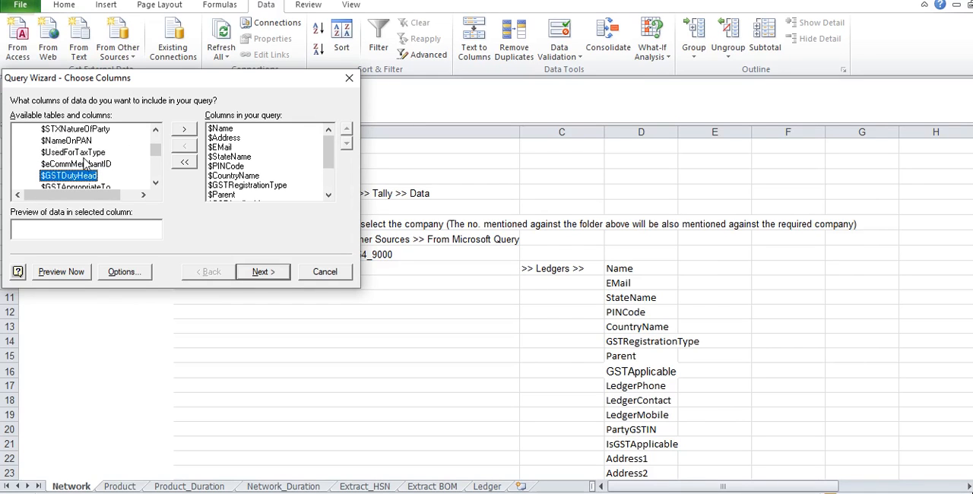
key("Down")
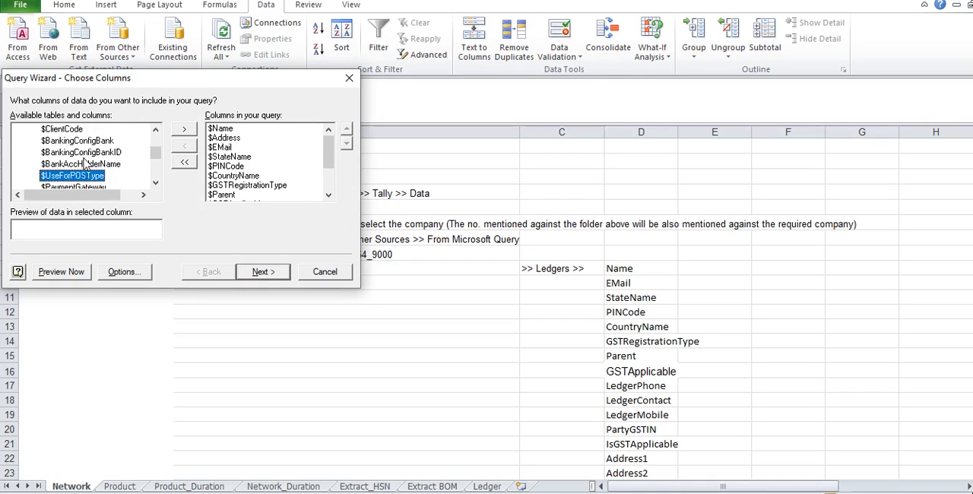
key("Down")
key("Down")
key("Down")
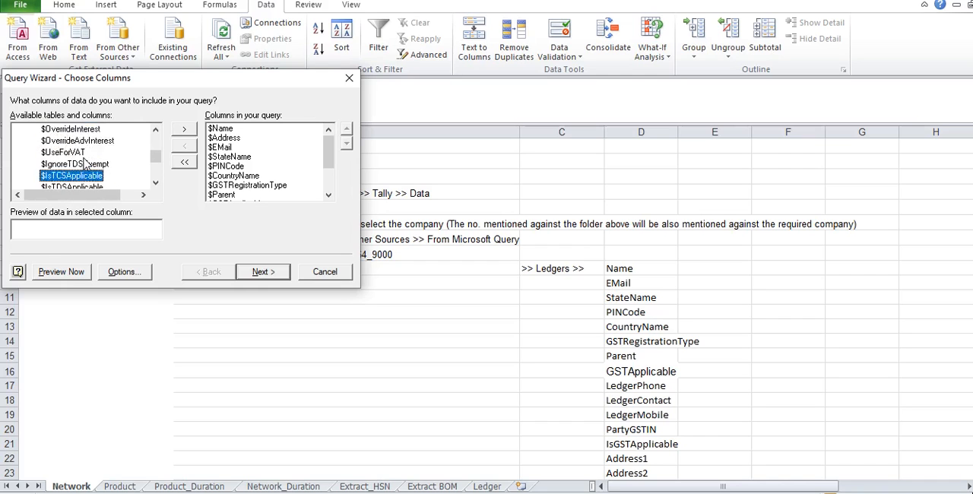
double_click(84, 173)
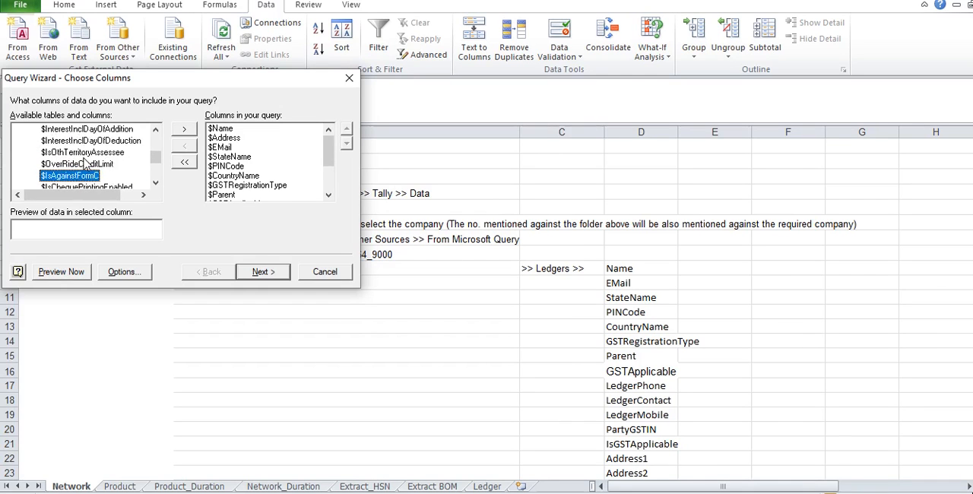
key("Down")
key("Down")
key("Down")
key("Down")
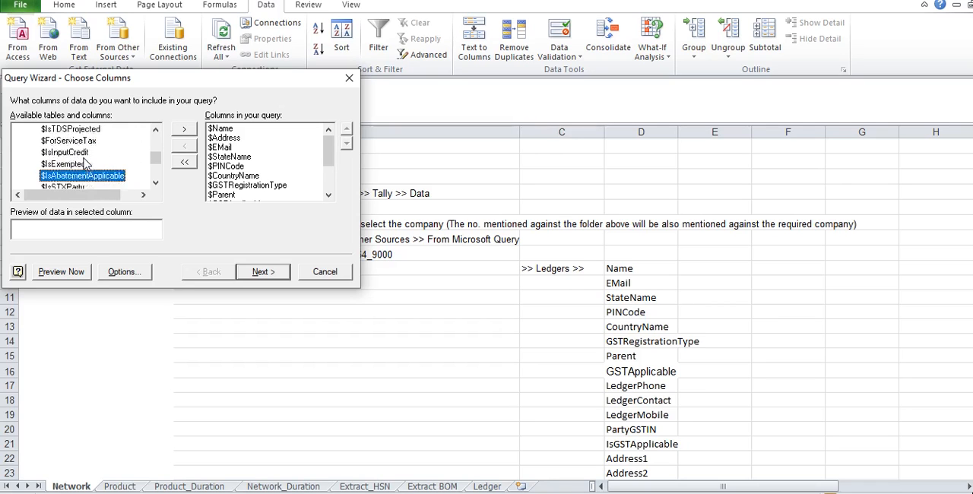
key("Down")
key("Down")
key("Down")
key("Down")
key("Down")
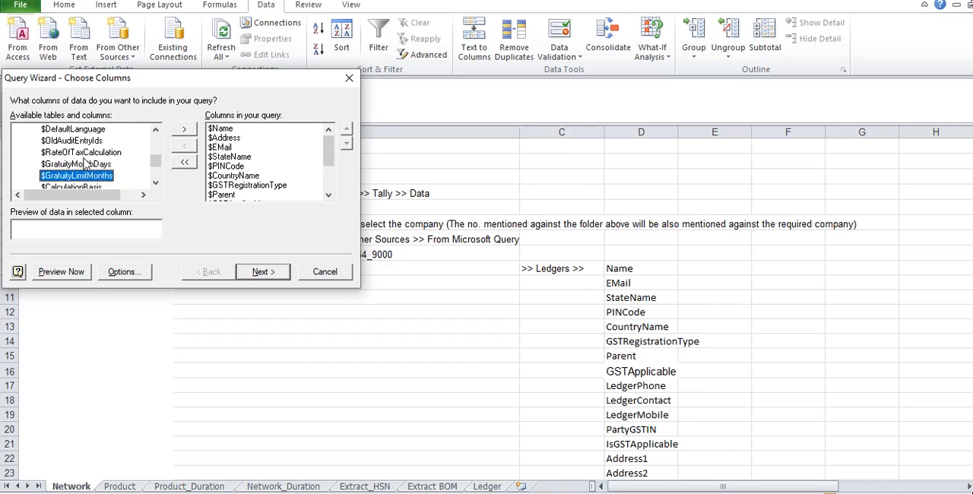
Step: Add the Ledger table's $_Address1 through $_Address5 columns to the query
key("Down")
key("Down")
key("Down")
key("Down")
key("Down")
key("Down")
key("Down")
key("Down")
key("Down")
key("Down")
key("Down")
key("Down")
key("Up")
key("Up")
key("Up")
key("Up")
key("Up")
key("Up")
key("Up")
key("Up")
key("Up")
key("Up")
key("Up")
key("Right")
key("Right")
key("Right")
key("Right")
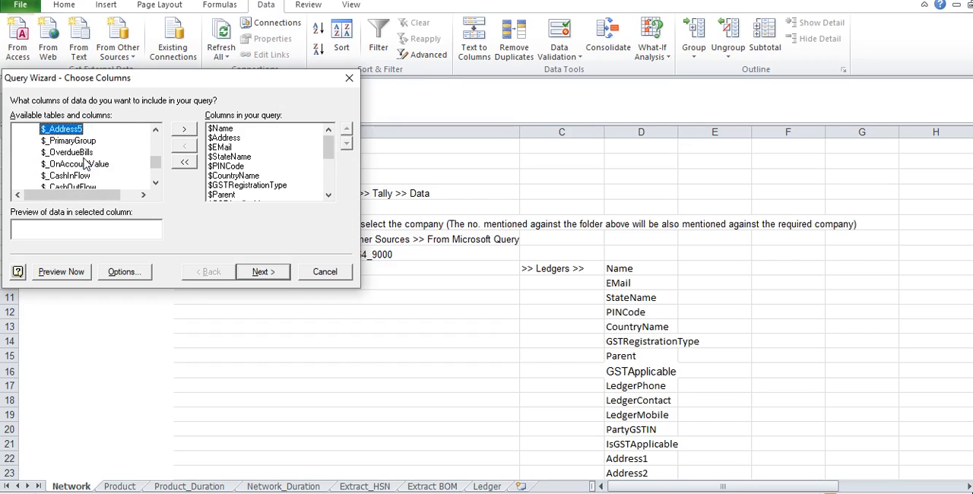
key("Right")
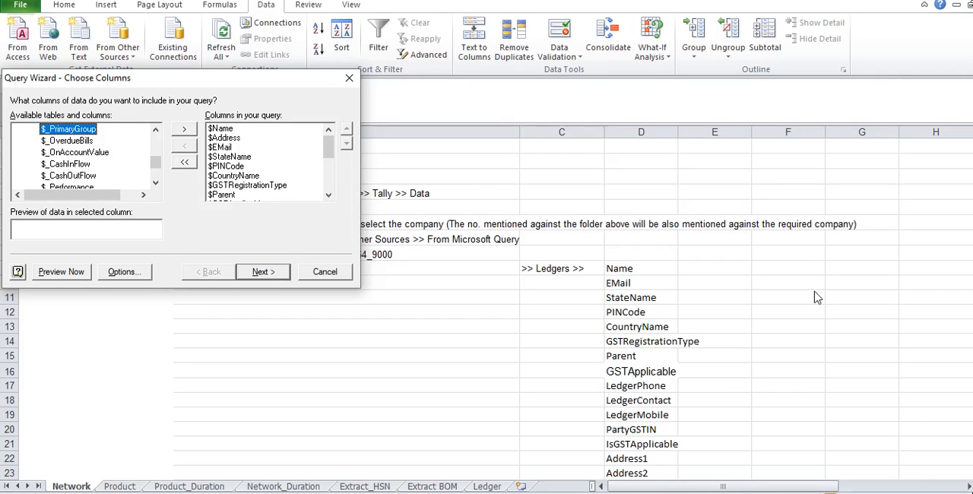
Step: Consult the remaining instructions, and filter the query to include only rows where $Parent contains "Sundry"
key("alt+Tab")
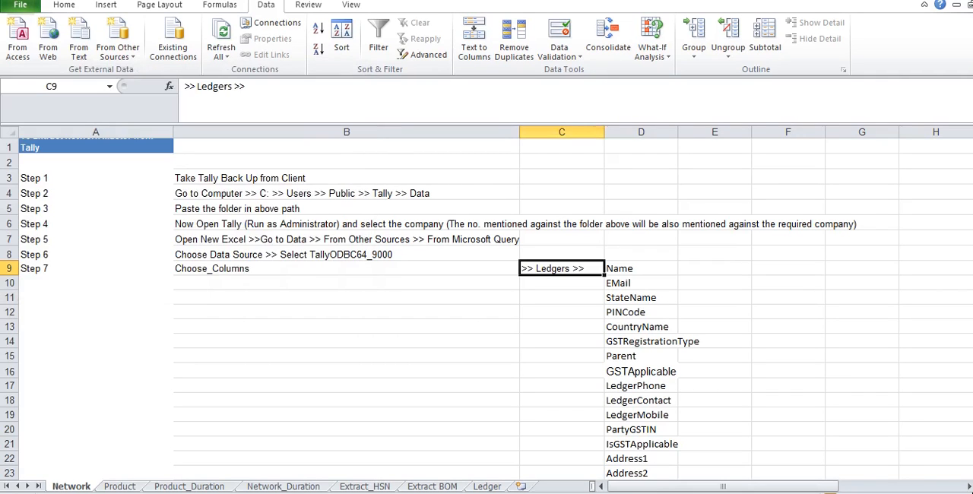
scroll(486, 304, "down", 8)
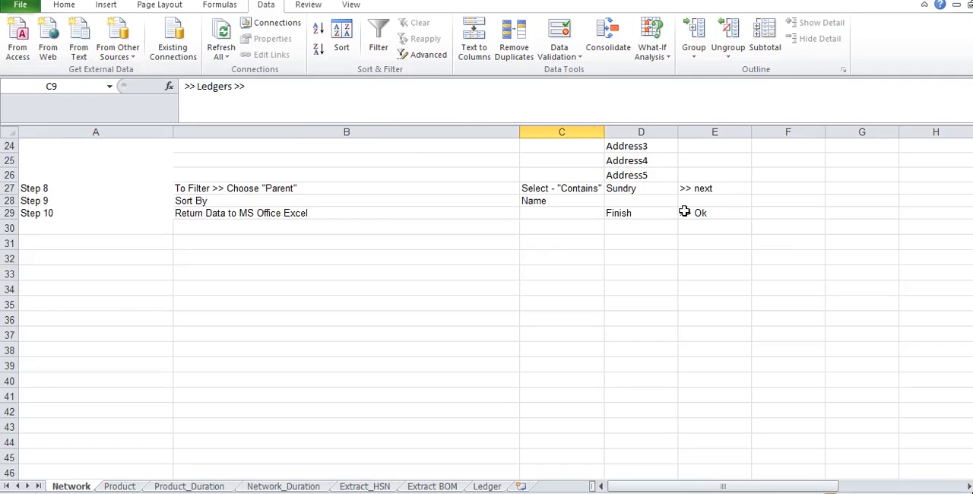
key("alt+Tab")
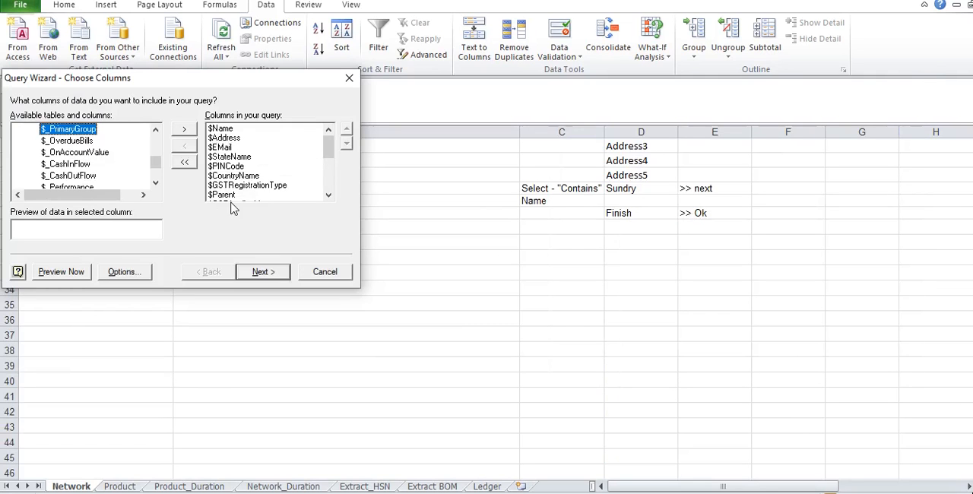
left_click(268, 269)
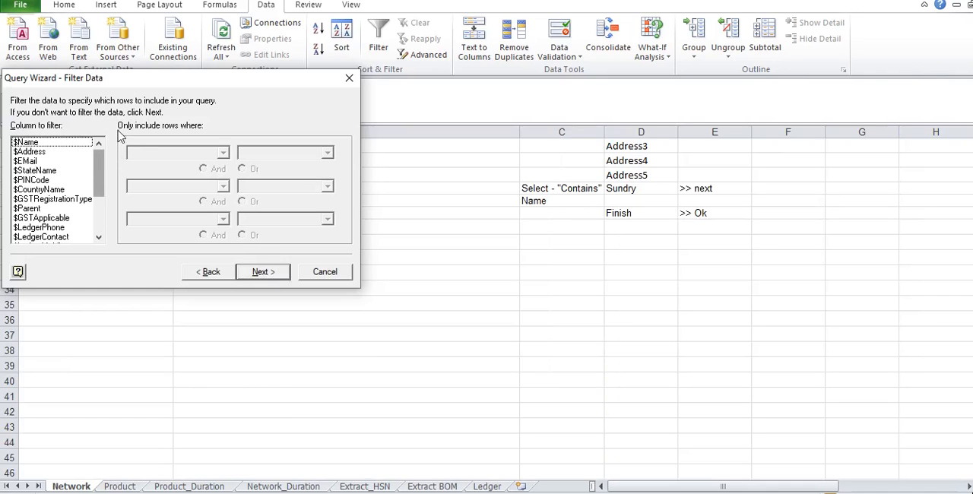
left_click_drag(409, 294, 332, 213)
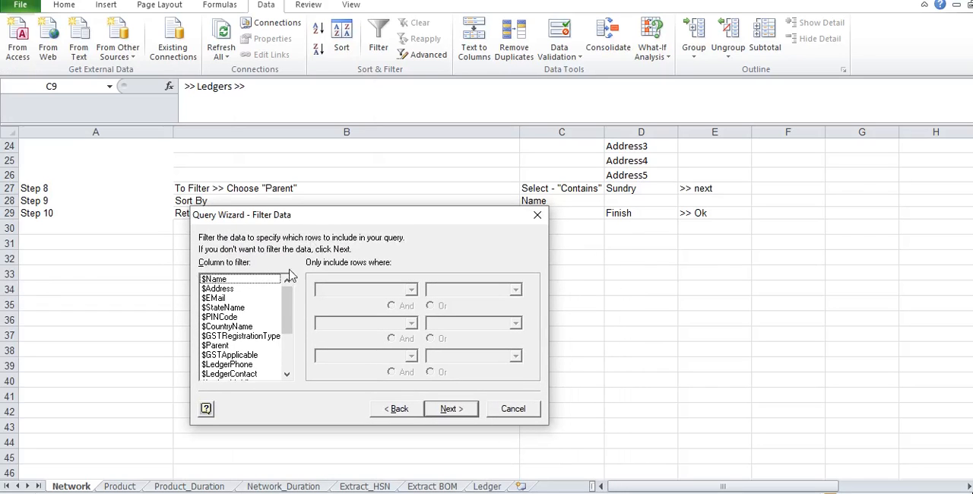
left_click(245, 346)
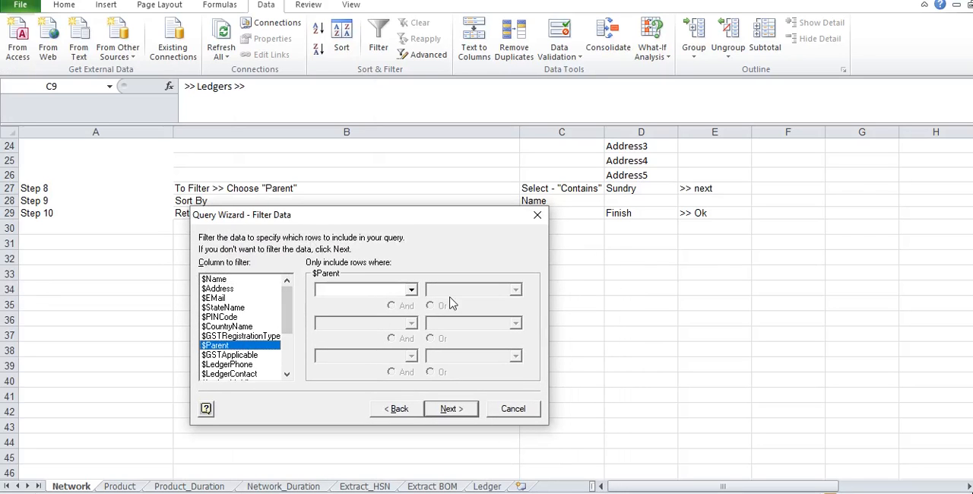
left_click(411, 290)
left_click_drag(412, 329, 412, 376)
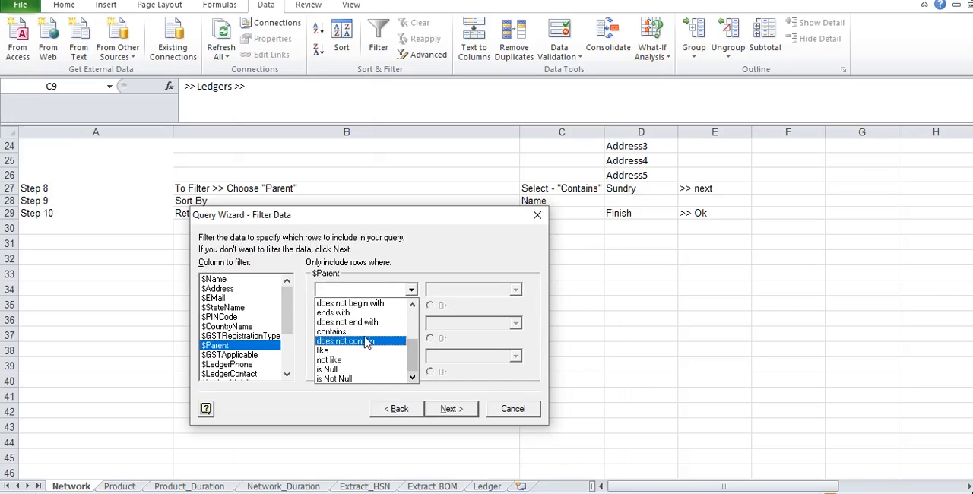
left_click(362, 332)
type("Sundry")
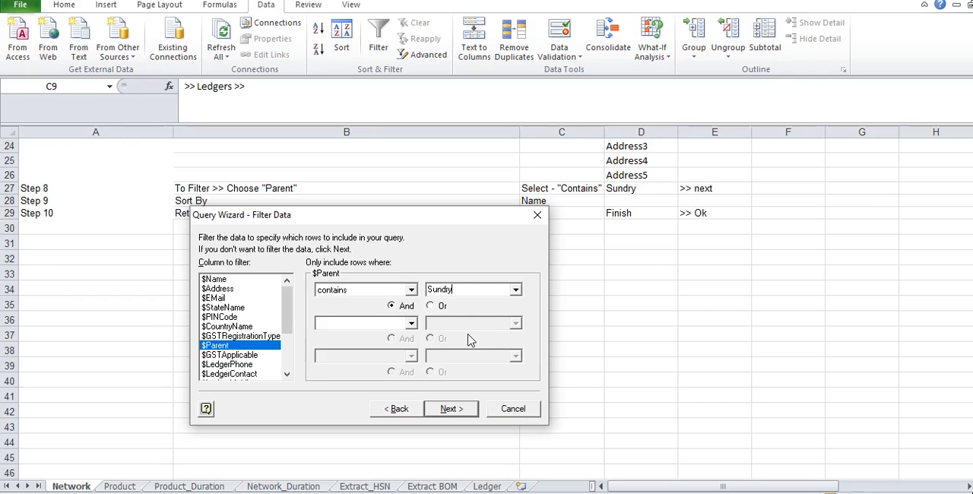
left_click(450, 409)
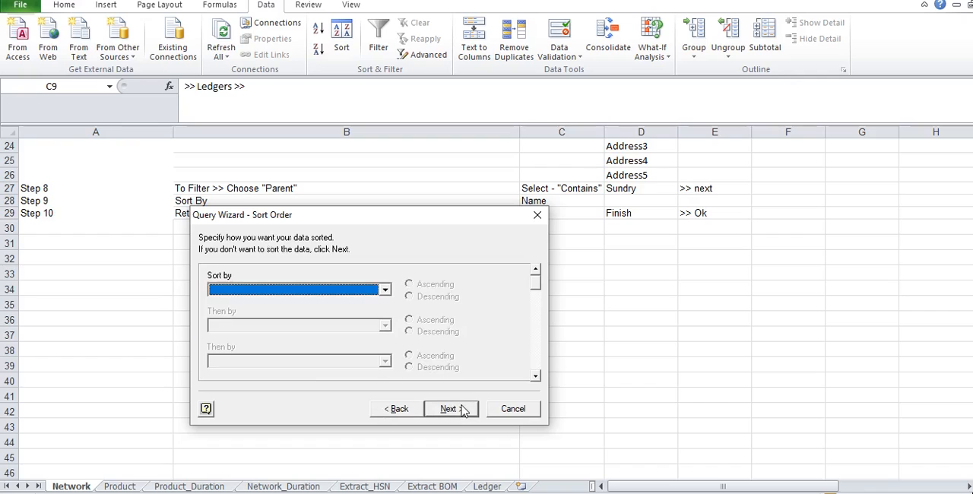
Step: Sort the query data by $Name in ascending order
left_click(386, 290)
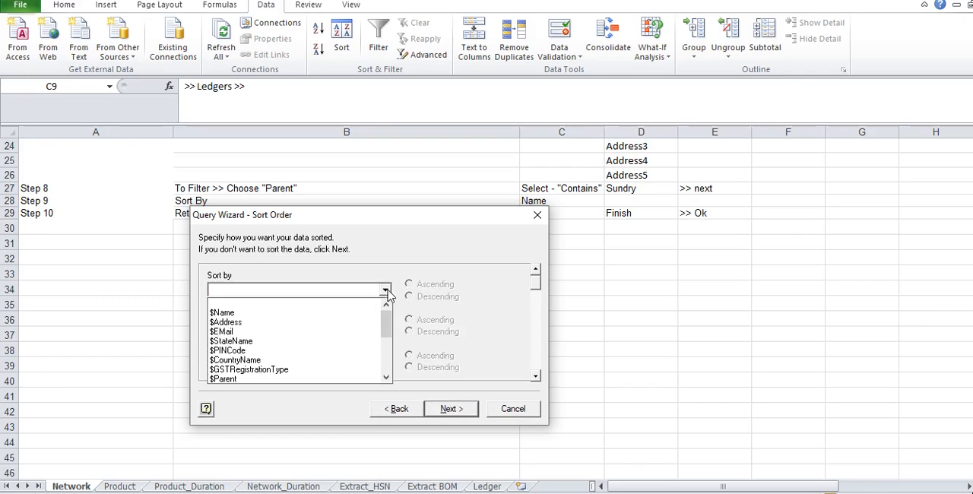
left_click(355, 313)
left_click(456, 409)
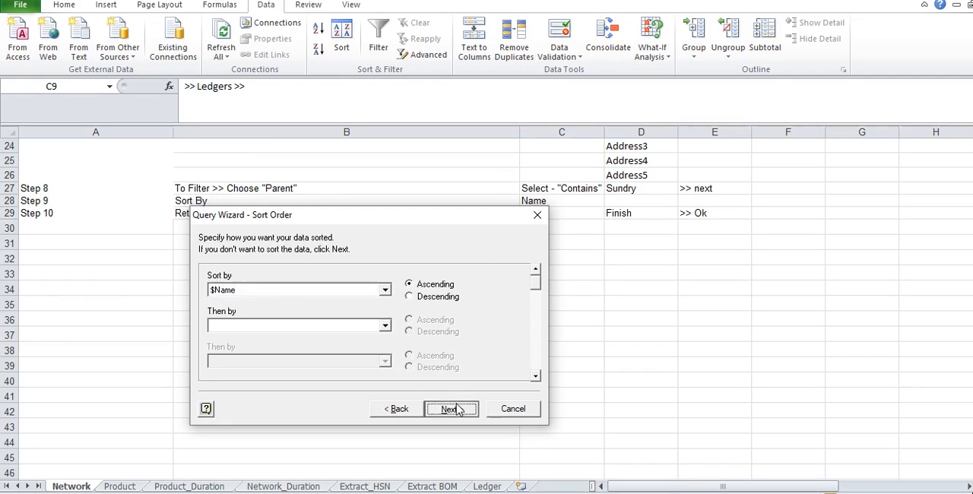
Step: Return the query data to Excel as a table at cell A1 of Sheet1 in the Data Extracted from Tally workbook
left_click(456, 409)
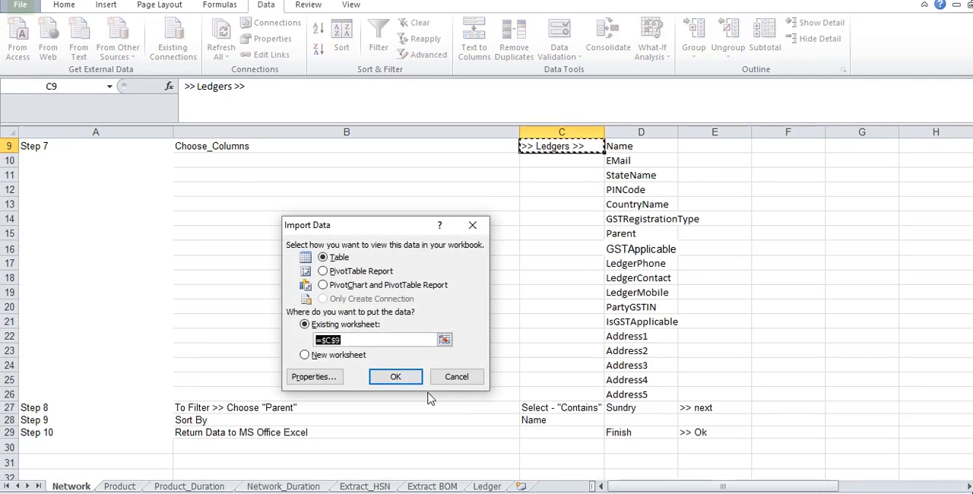
key("alt+Tab")
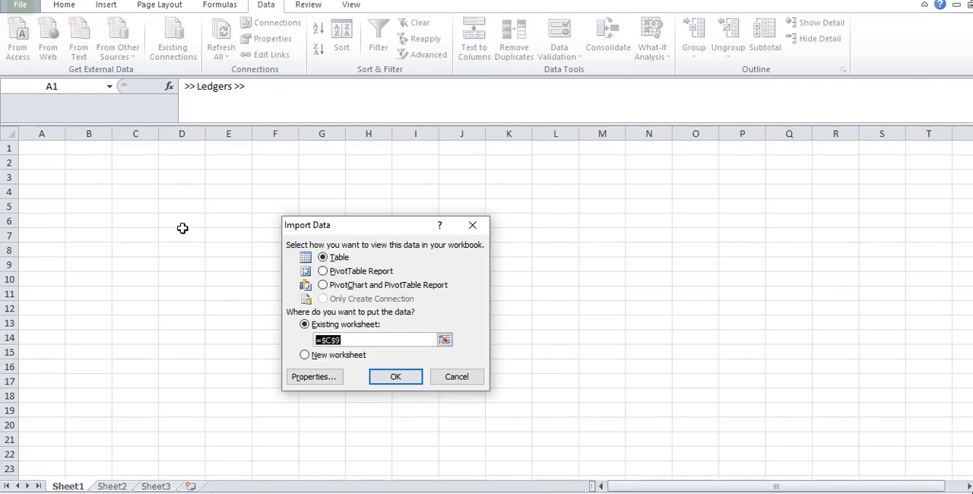
left_click(49, 149)
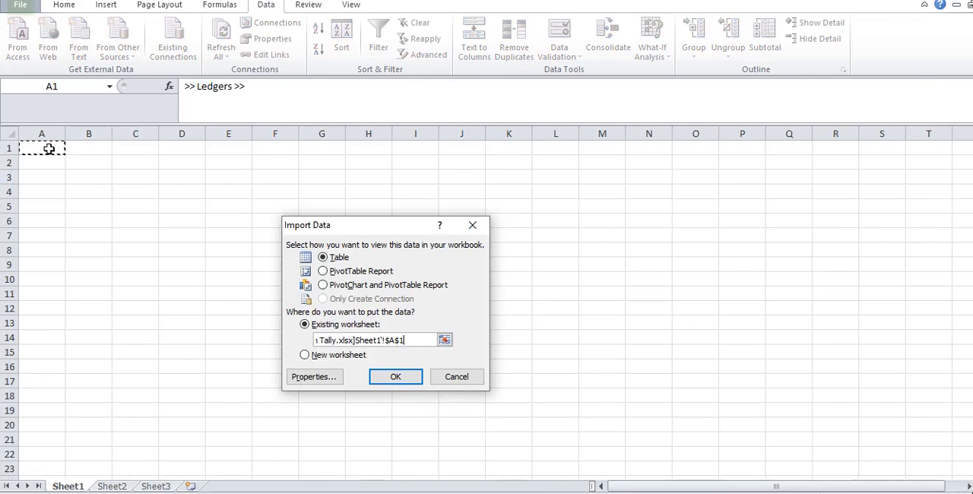
left_click(392, 378)
Step: Switch to the extracted data workbook and examine the imported ledger names down to the last row
key("alt+Tab")
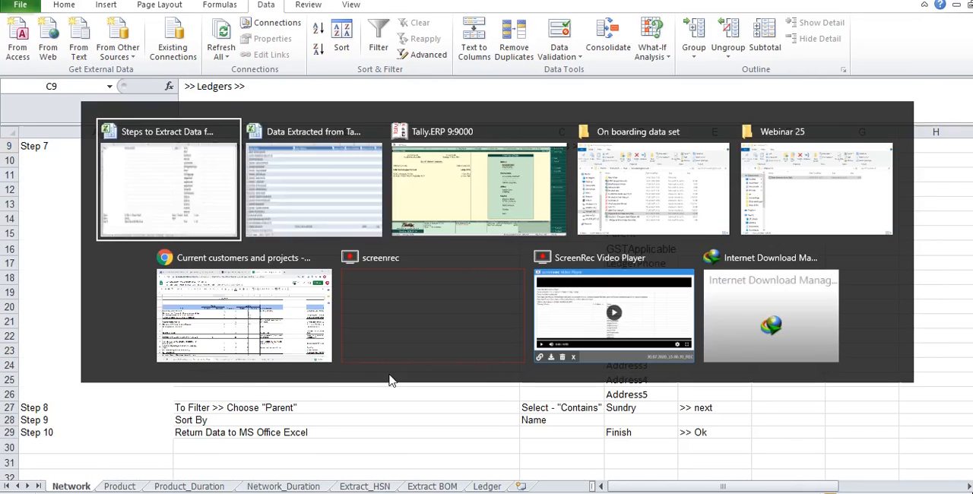
key("Down")
key("Down")
key("Down")
key("Down")
key("Down")
key("Down")
key("Down")
key("Down")
key("Down")
key("Down")
key("Down")
key("Down")
key("Down")
key("Down")
key("Down")
key("Down")
key("Down")
key("Down")
key("Down")
key("Down")
key("Down")
key("Down")
key("Down")
key("Down")
key("Down")
key("Down")
key("Down")
key("Down")
key("Down")
key("Down")
key("Down")
key("Down")
key("Down")
key("Down")
key("Down")
key("ctrl+Down")
key("Down")
key("Up")
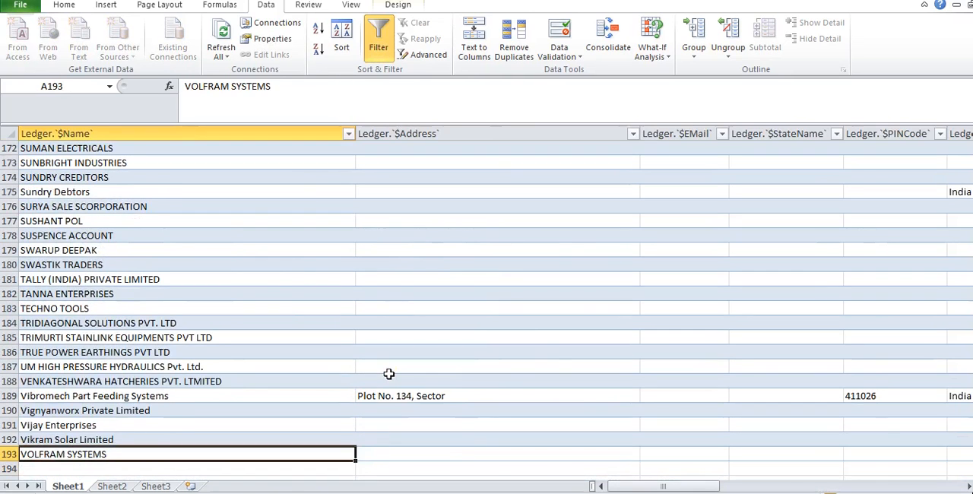
Step: Check the imported table's column headers from the ledger name across to the address columns
key("ctrl+Up")
key("Right")
key("Right")
key("Right")
key("Right")
key("Right")
key("Right")
key("Right")
key("Right")
key("Right")
key("Right")
key("Right")
key("Right")
key("Right")
key("Right")
key("Right")
key("Right")
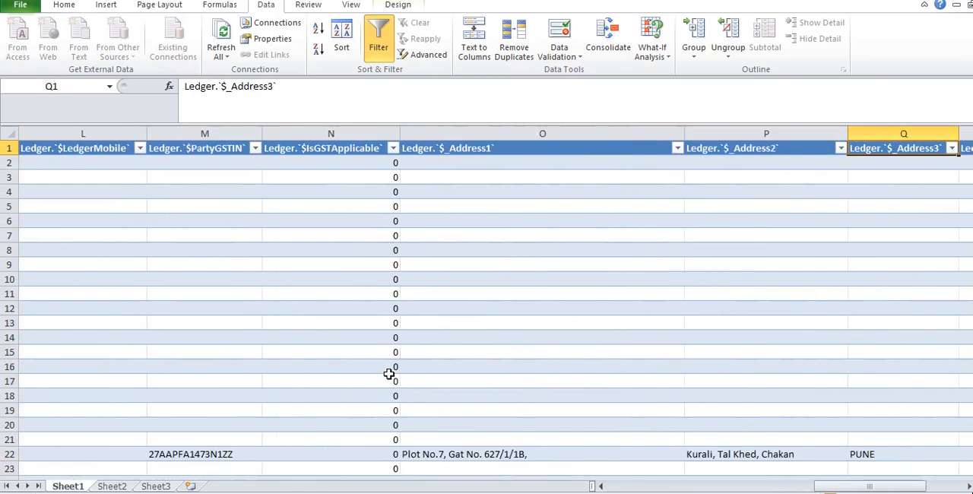
key("Right")
key("Right")
key("Right")
key("Left")
key("Left")
key("Left")
key("Left")
key("Left")
key("Left")
key("Left")
key("Left")
key("Left")
key("Left")
key("Left")
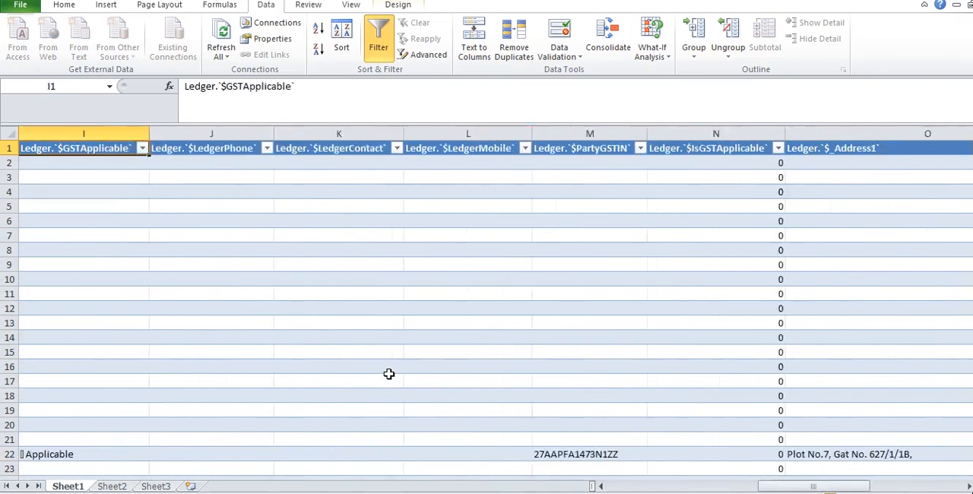
key("Left")
key("Left")
key("Left")
key("Left")
key("Left")
key("Left")
key("Left")
key("Left")
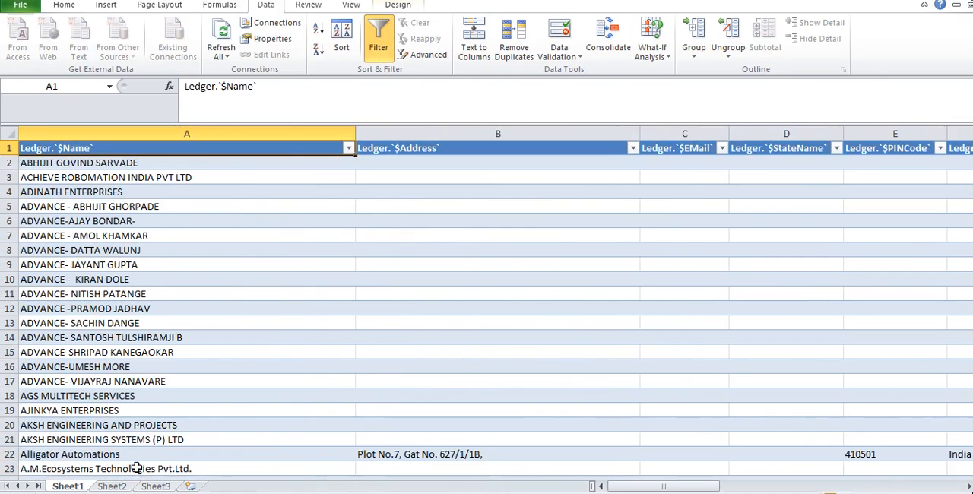
Step: Activate Sheet2 of the extracted data workbook and display the Product sheet in the instructions workbook
left_click(114, 487)
key("alt+Tab")
key("alt+Tab")
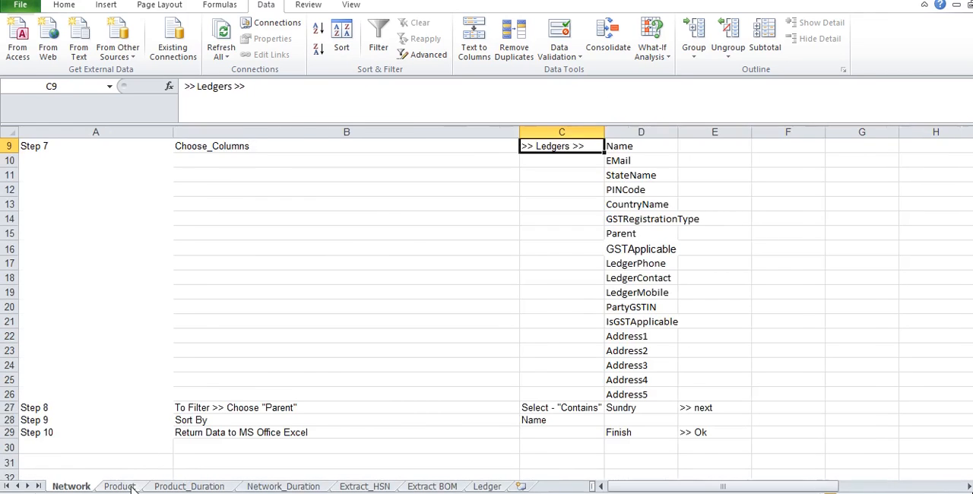
left_click(131, 487)
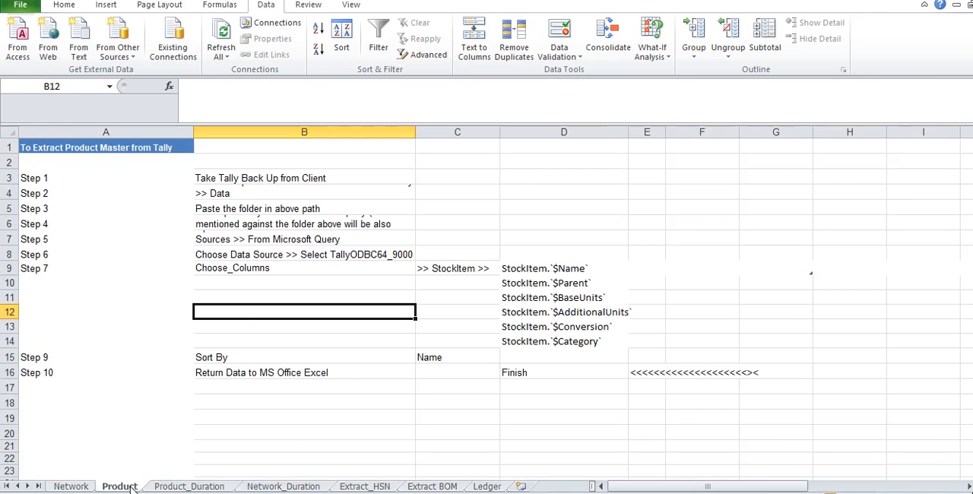
Step: Start a Microsoft Query import on Sheet2 of the extracted data workbook using the TallyODBC64_9000 data source
key("alt+Tab")
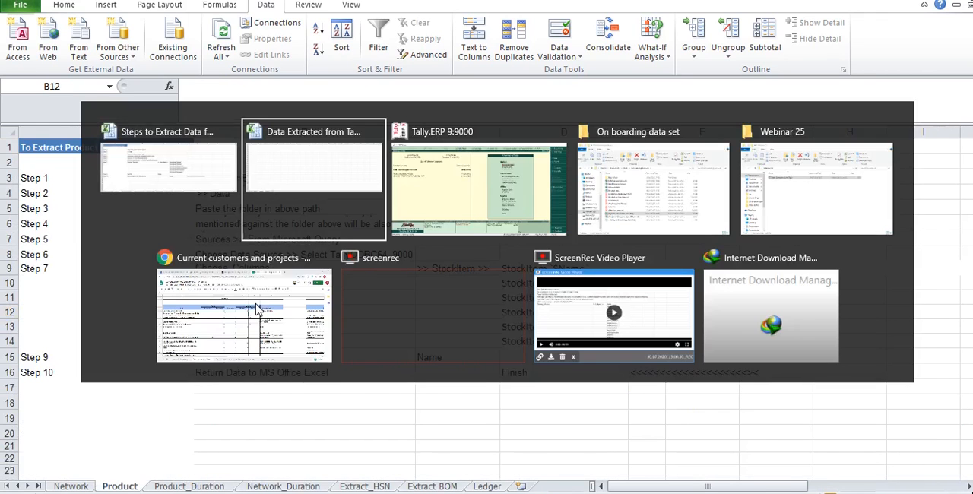
left_click(122, 47)
left_click(161, 211)
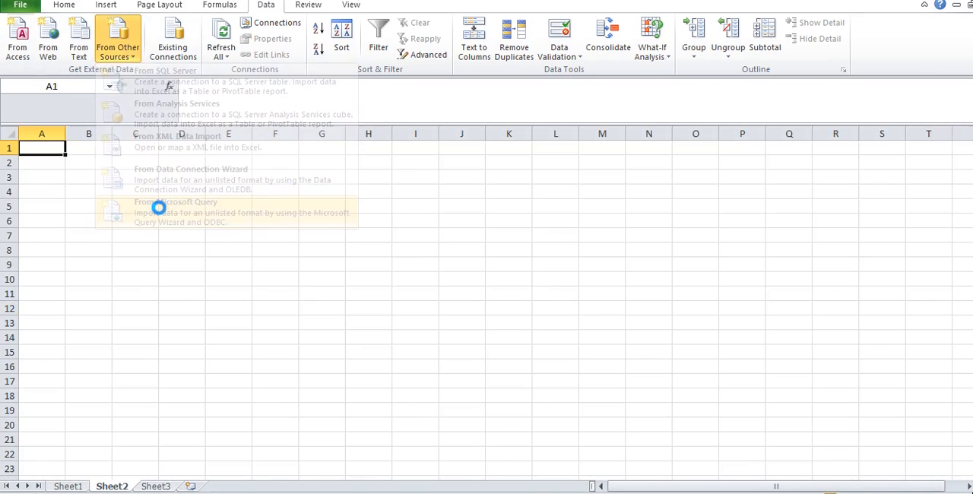
key("Down")
key("Down")
key("Down")
key("Down")
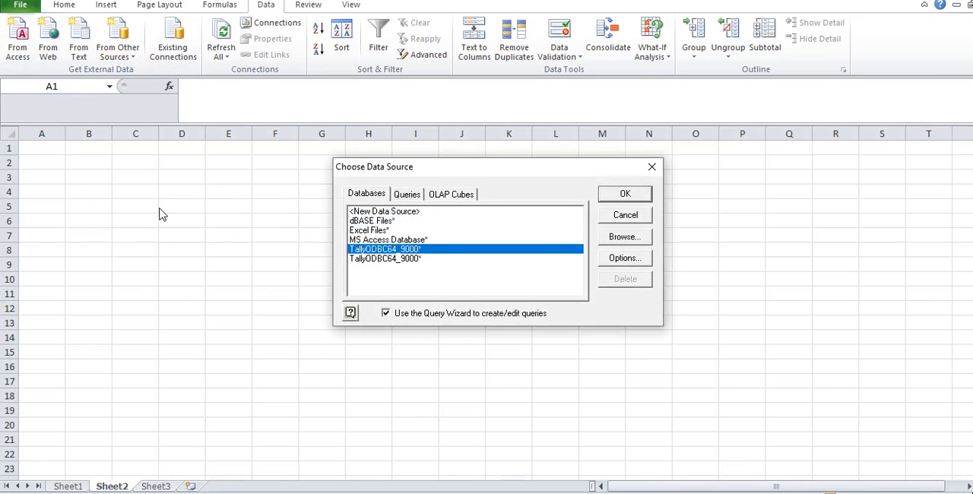
key("Return")
Step: Bring up the Product instructions and move the Choose Columns window clear of the StockItem column list
key("alt+Tab")
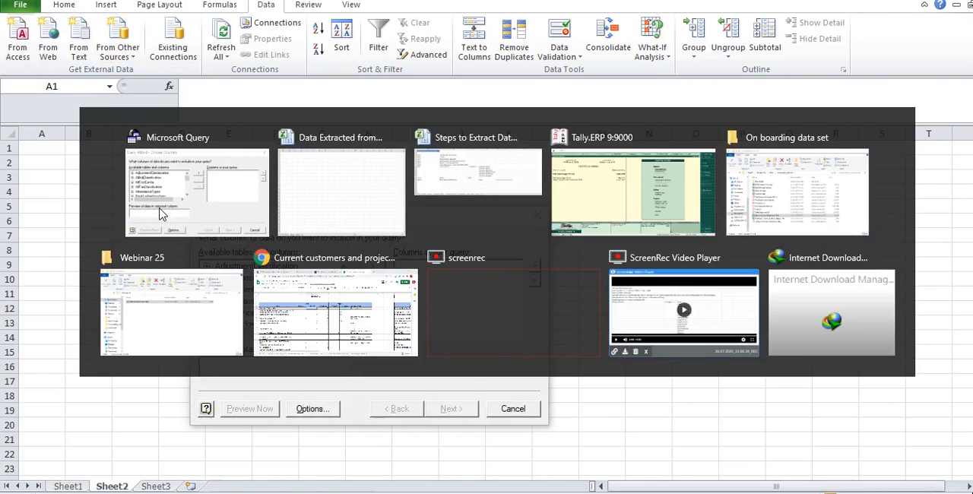
key("alt+Tab")
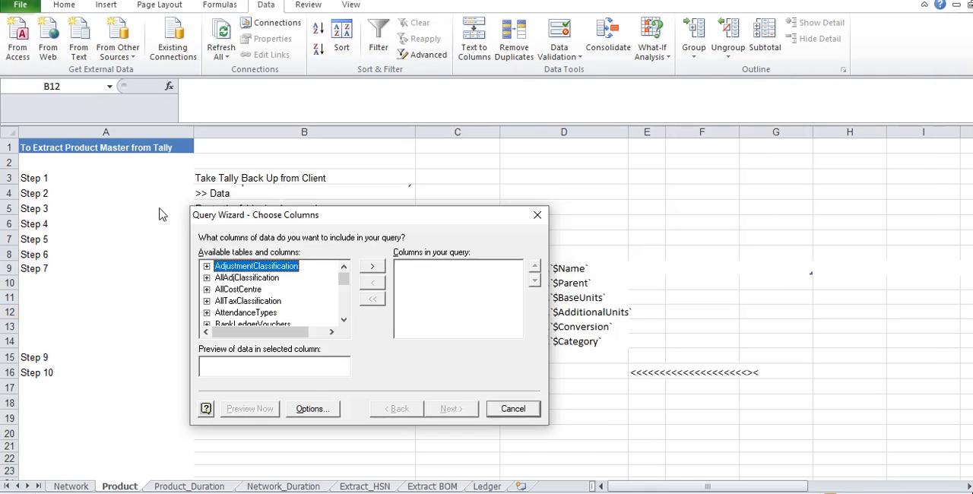
left_click_drag(373, 215, 800, 102)
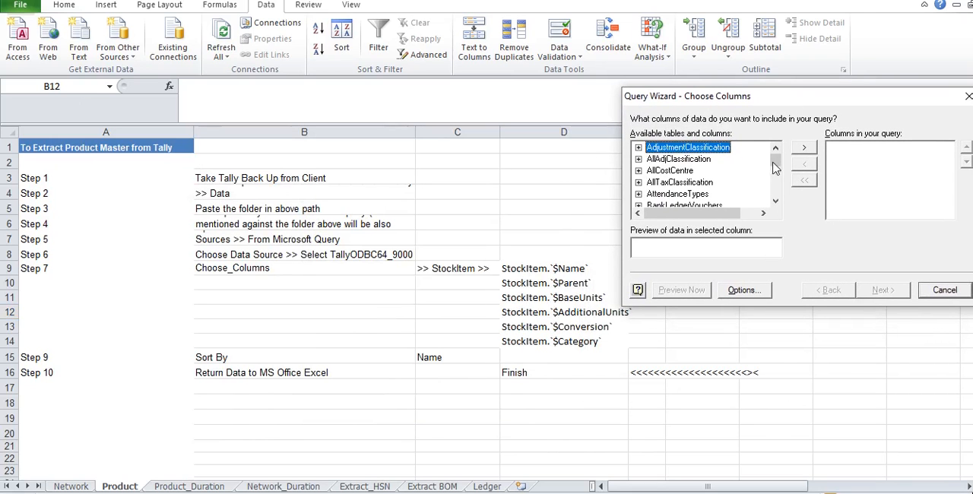
left_click(714, 182)
key("s")
key("e")
key("Down")
key("Down")
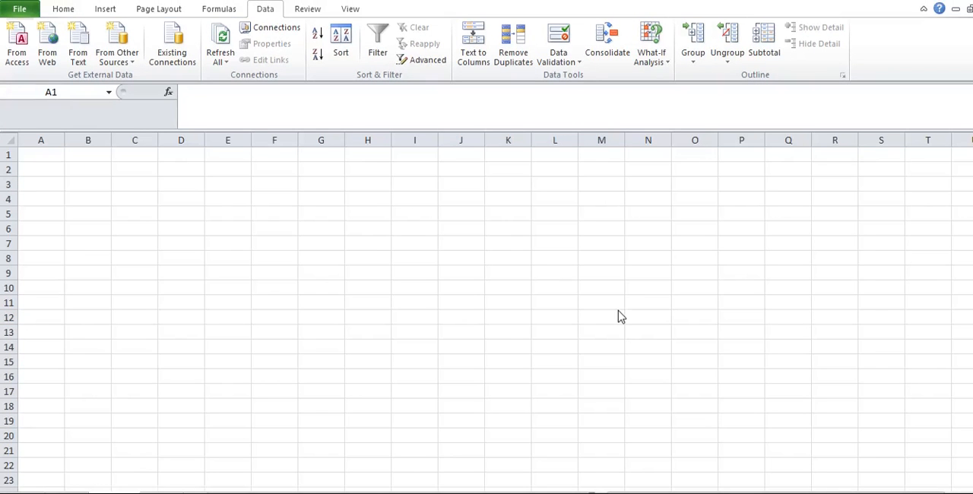
key("alt+Tab")
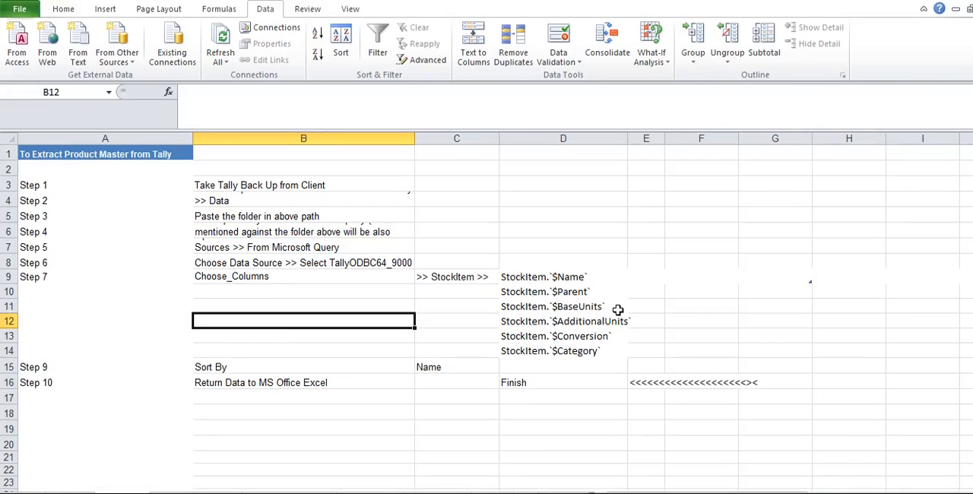
key("Up")
key("Up")
key("Up")
key("Up")
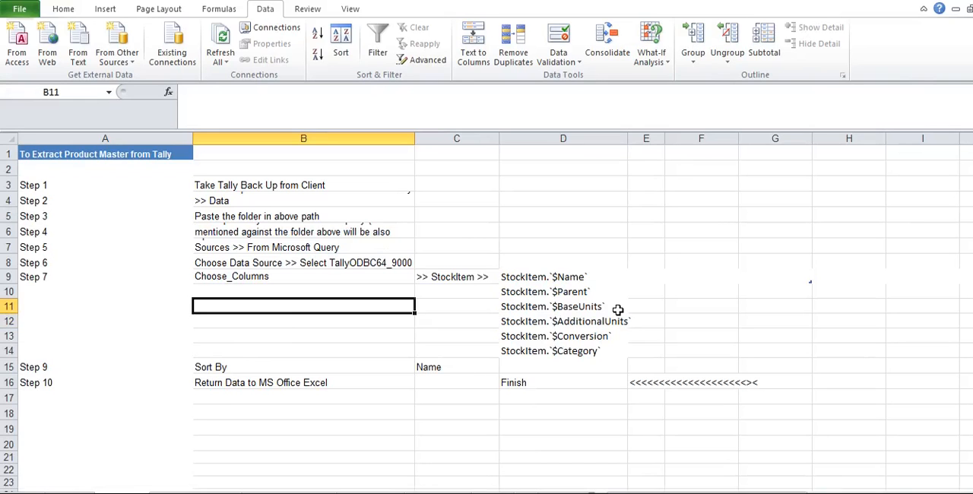
key("alt+Tab")
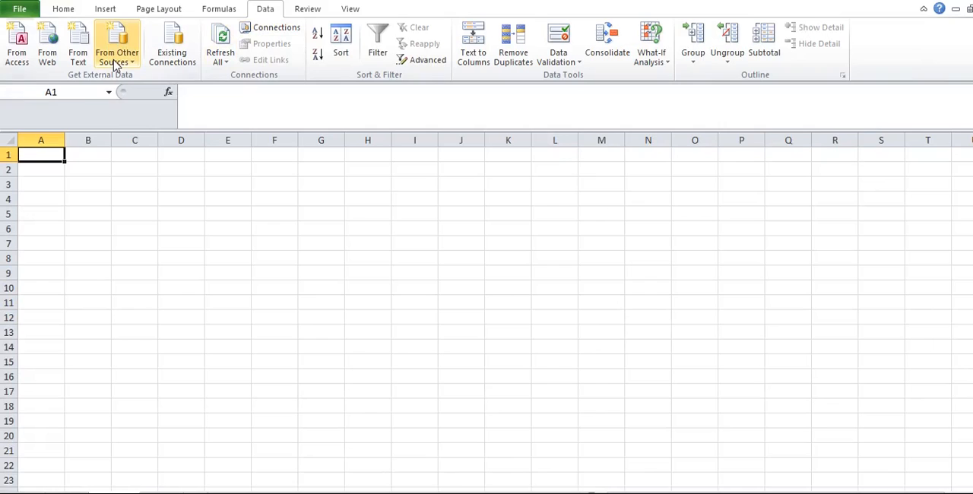
Step: Start a new Microsoft Query import on Sheet2 from the TallyODBC64_9000 data source and bring up the Product instructions behind the wizard
left_click(114, 64)
left_click(158, 216)
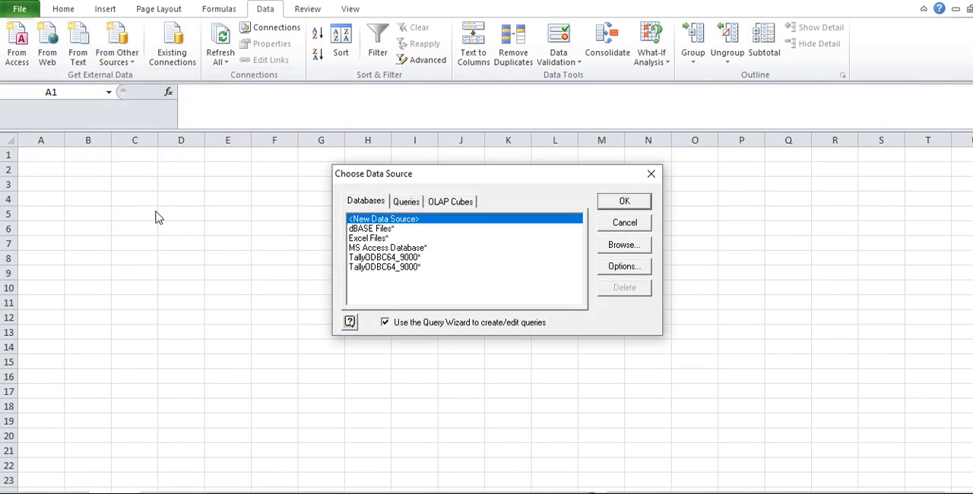
left_click(378, 258)
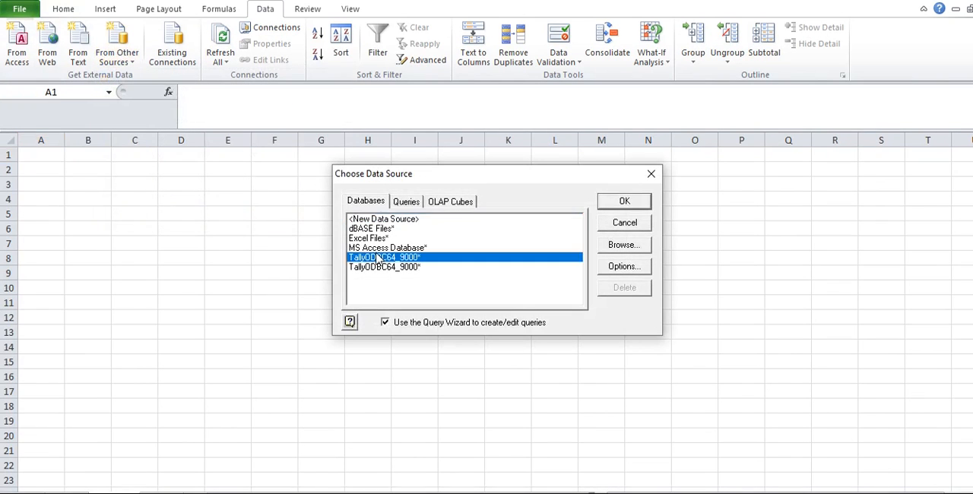
left_click(630, 205)
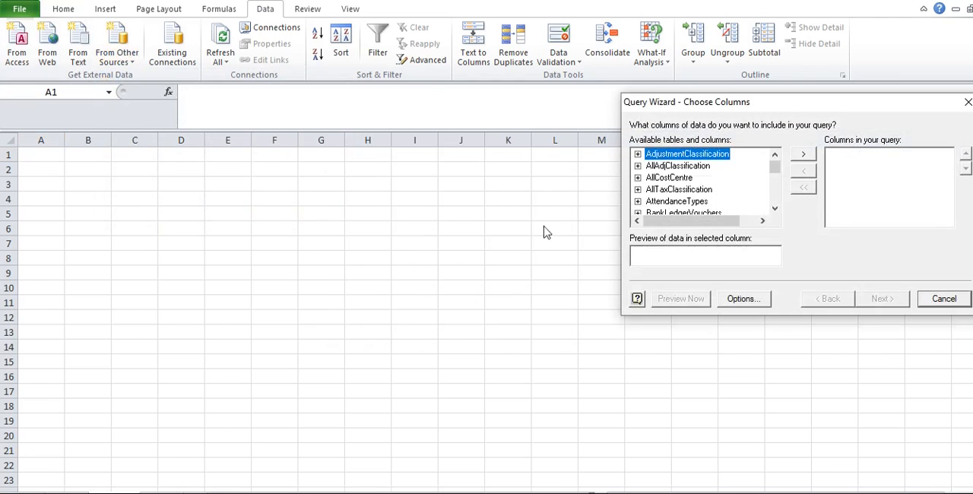
key("alt+Tab")
key("alt+Tab")
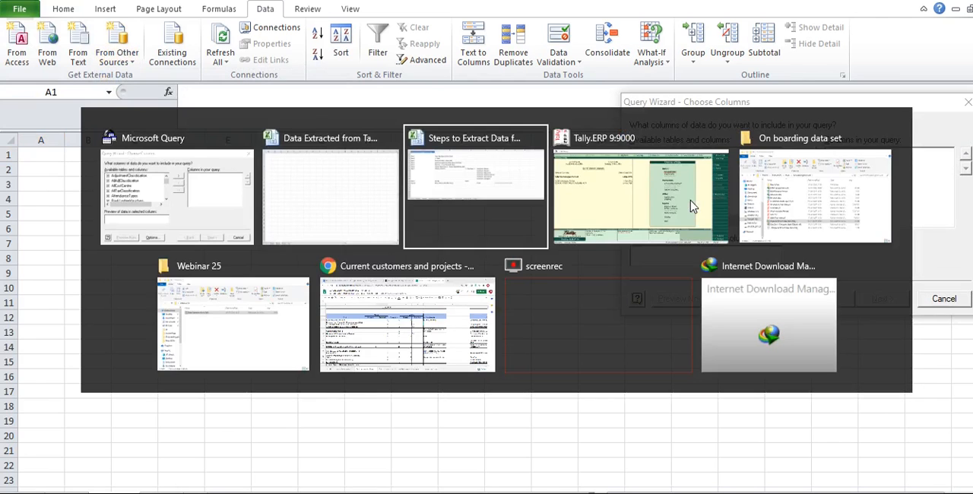
key("alt+Tab")
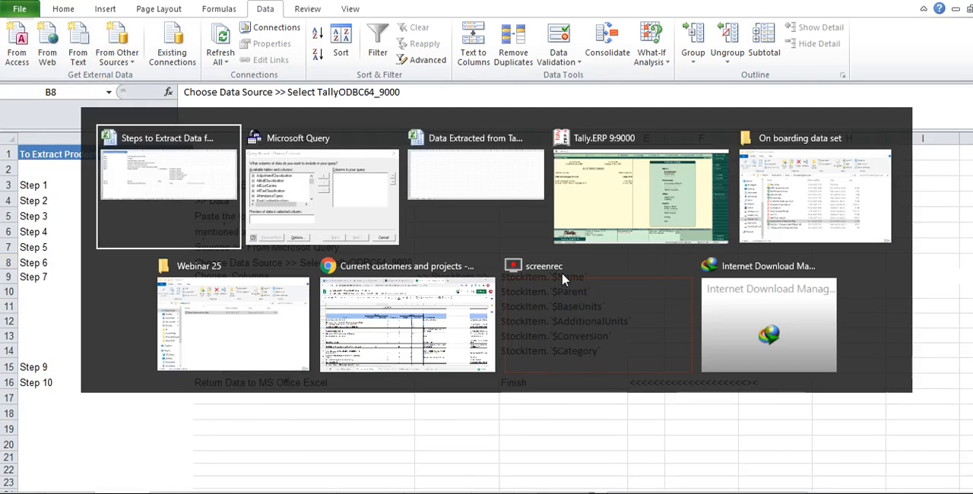
Step: Find the StockItem table among the available tables and expand its columns
left_click(693, 190)
key("s")
key("t")
key("Down")
key("Down")
key("Down")
key("Down")
key("Down")
key("Down")
key("Down")
key("Down")
key("Down")
key("Down")
key("Down")
key("Down")
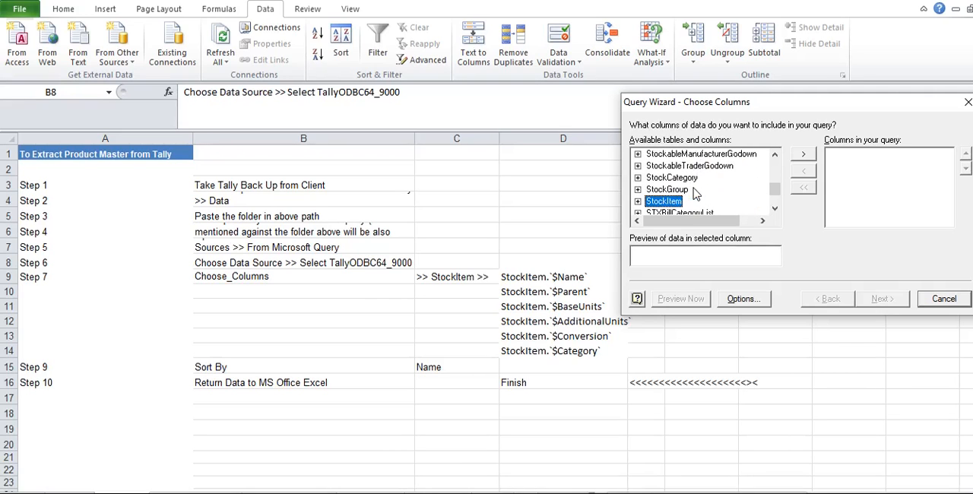
key("Right")
key("Down")
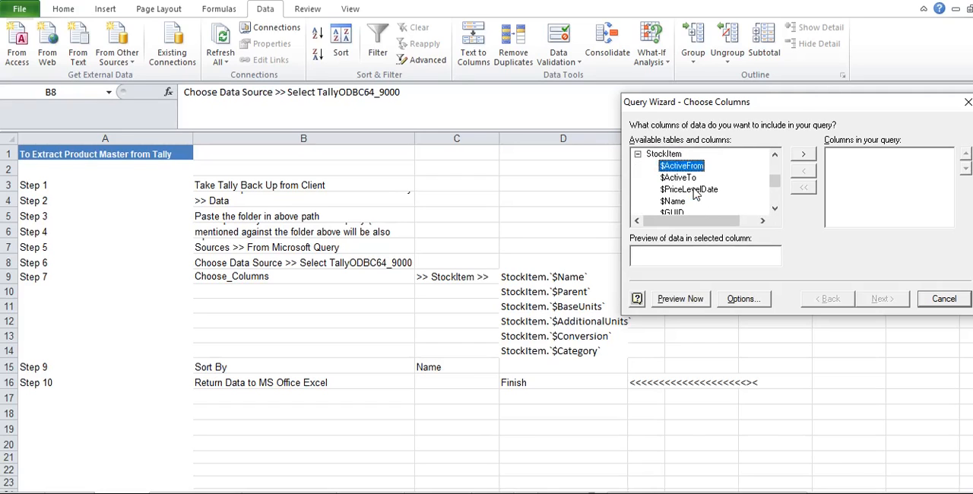
Step: Add the StockItem columns $Name, $Parent, $BaseUnits and $AdditionalUnits to the query
key("Right")
key("Right")
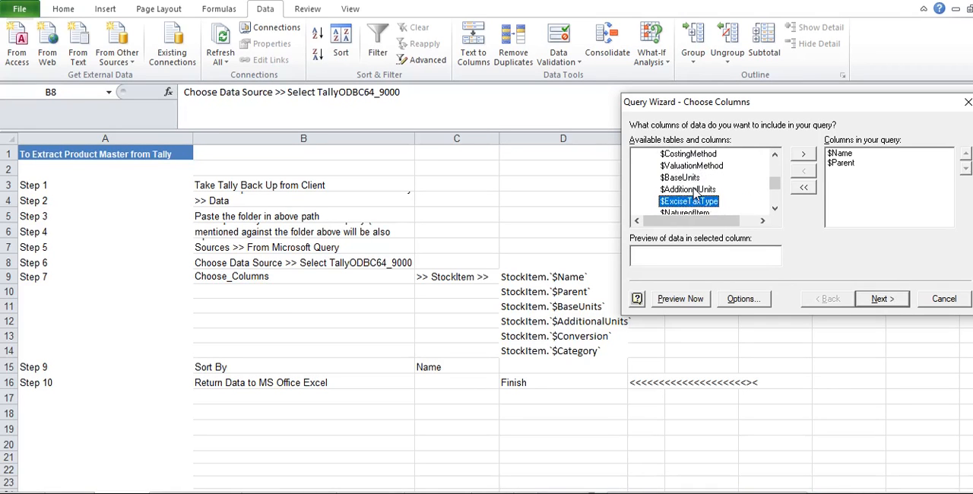
key("Right")
key("Right")
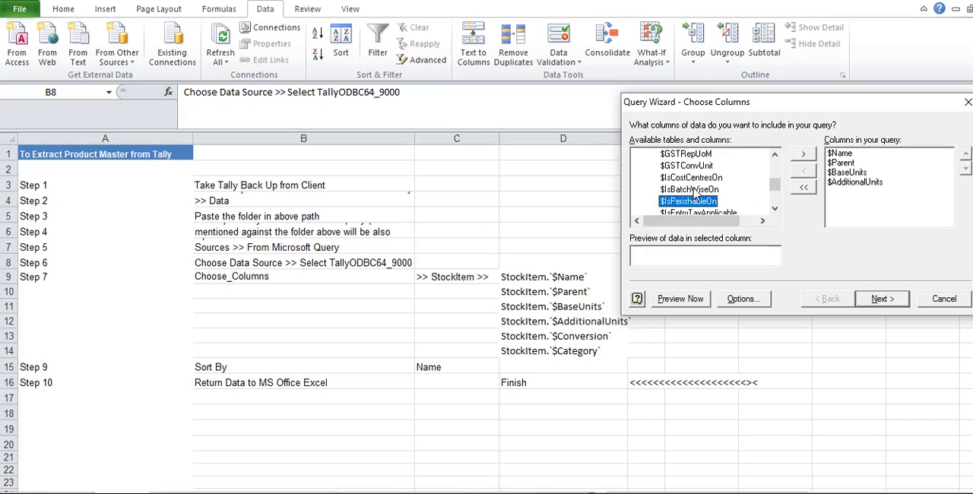
Step: Add the StockItem column $Conversion to the query
key("Down")
key("Down")
key("Down")
key("Down")
key("Down")
key("Down")
key("Down")
key("Down")
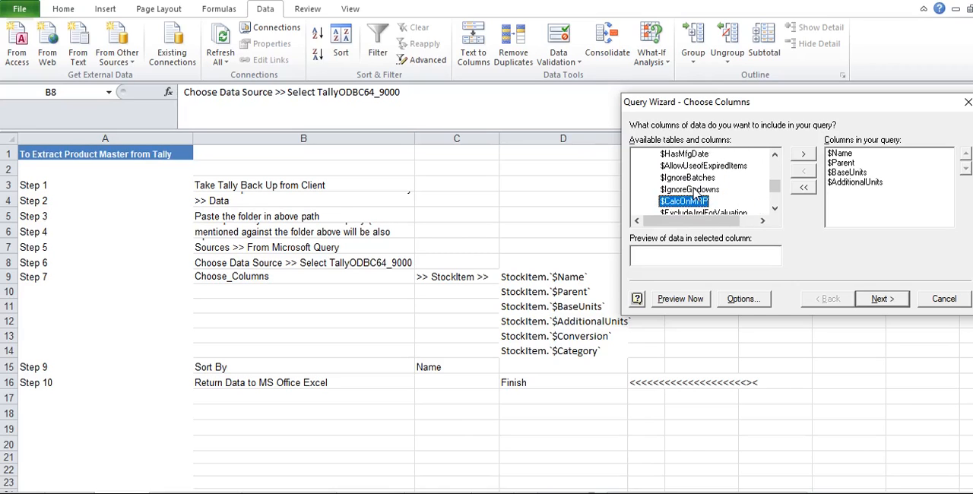
key("Down")
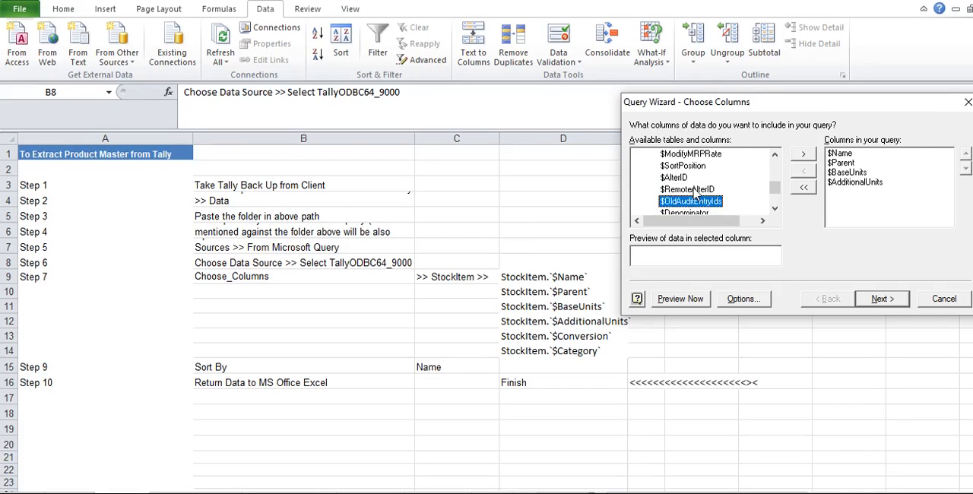
key("Return")
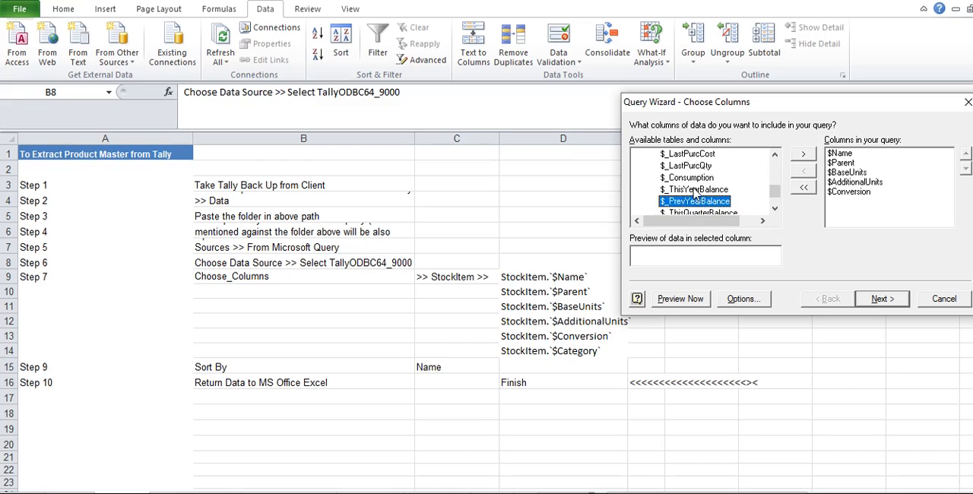
Step: Find the $Category column of StockItem and add it to the query
scroll(694, 193, "down", 1)
left_click(694, 190)
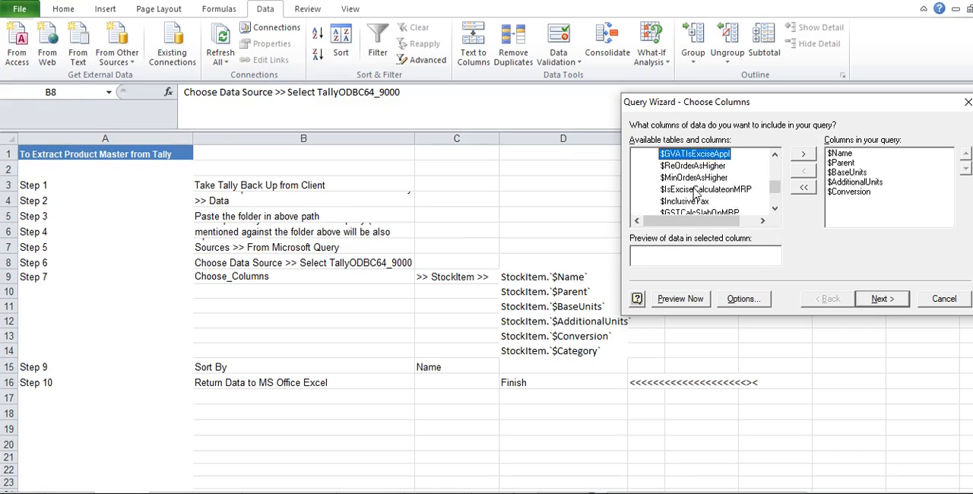
key("Up")
key("Up")
key("Up")
key("Up")
key("Up")
key("Up")
key("Up")
key("Up")
key("Up")
key("Up")
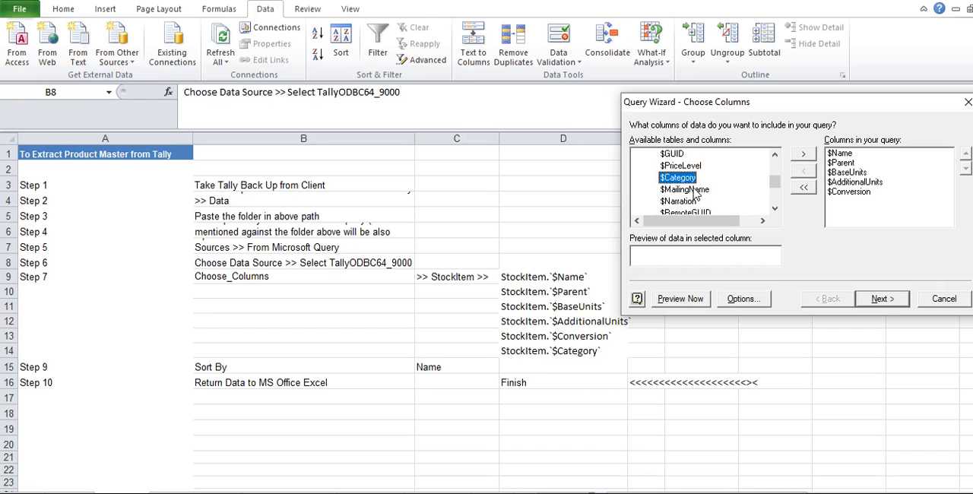
double_click(693, 189)
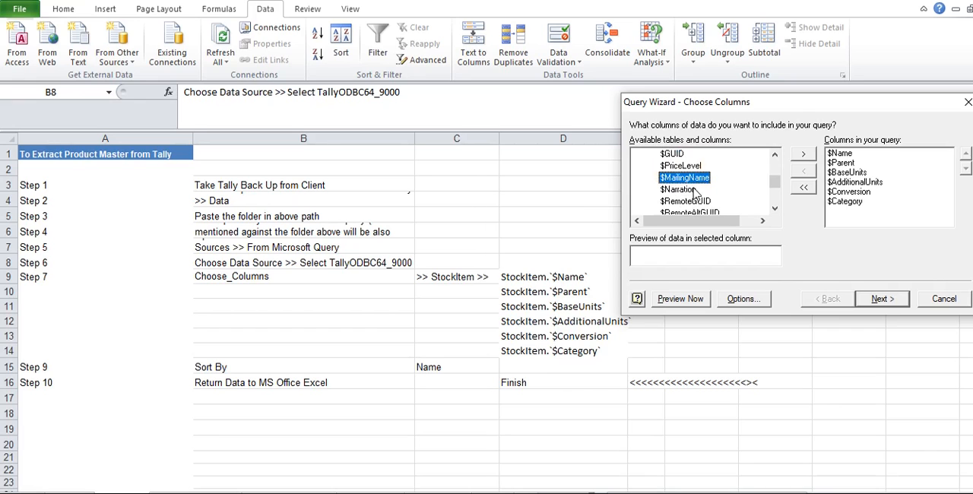
Step: Leave the query unfiltered, sort it by $Name and return the data to Microsoft Excel
left_click(884, 300)
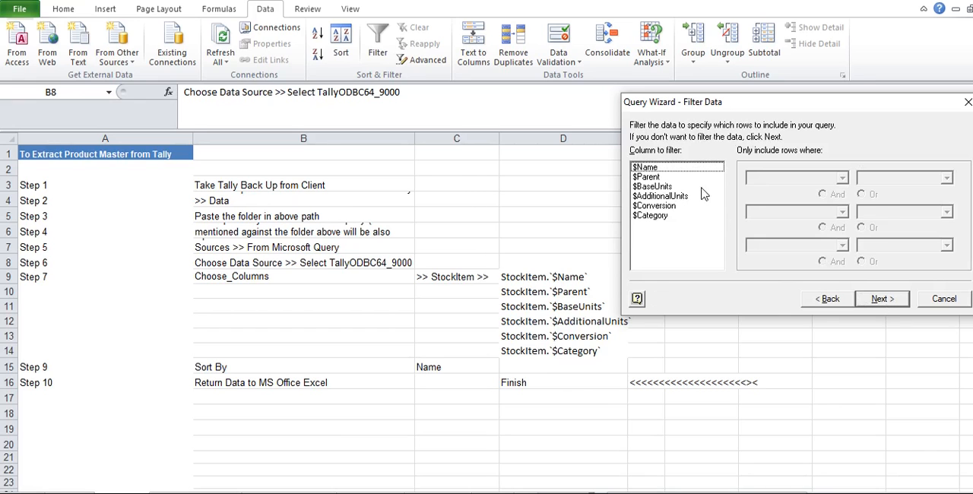
left_click(879, 299)
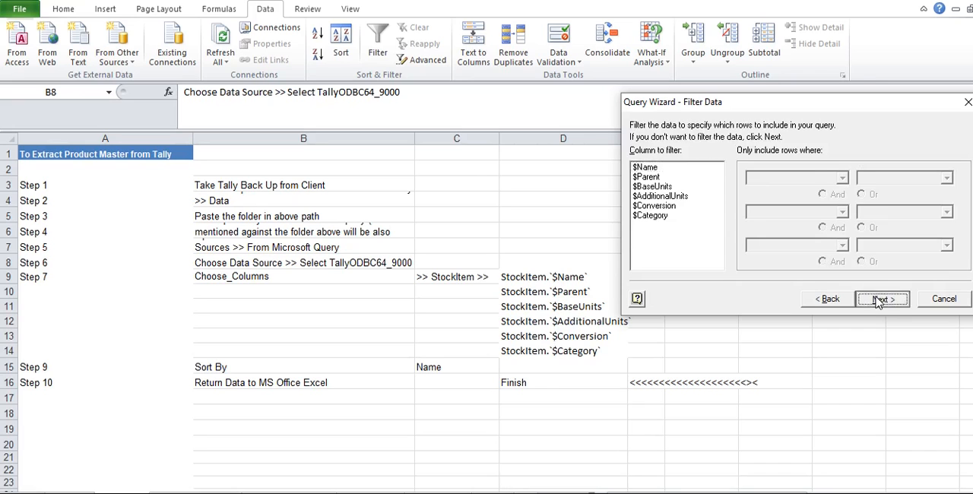
left_click(760, 181)
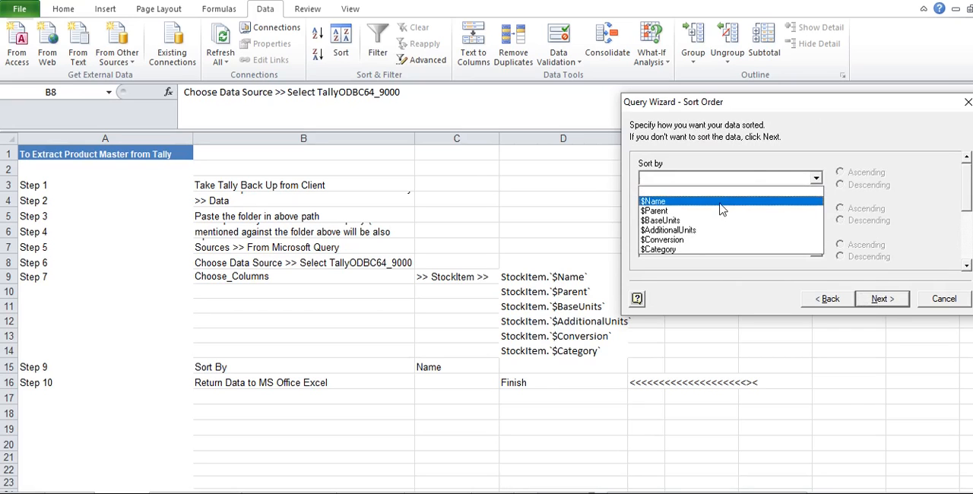
left_click(726, 201)
left_click(882, 300)
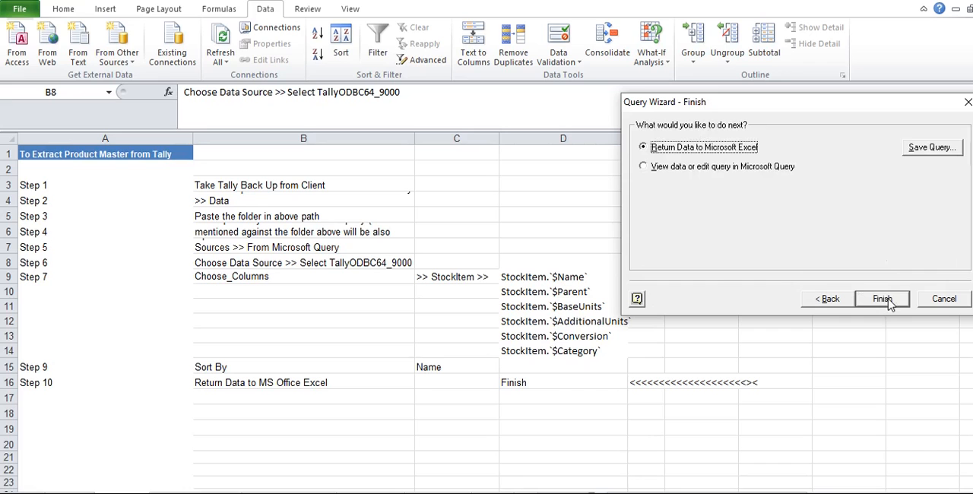
left_click(884, 299)
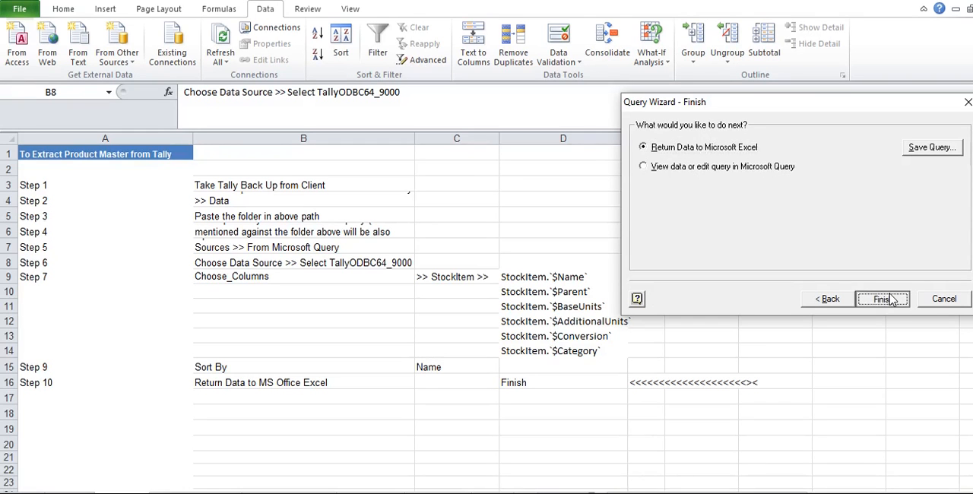
Step: Import the product data as a table at cell A1 of Sheet2 in the extracted data workbook
key("alt+Tab")
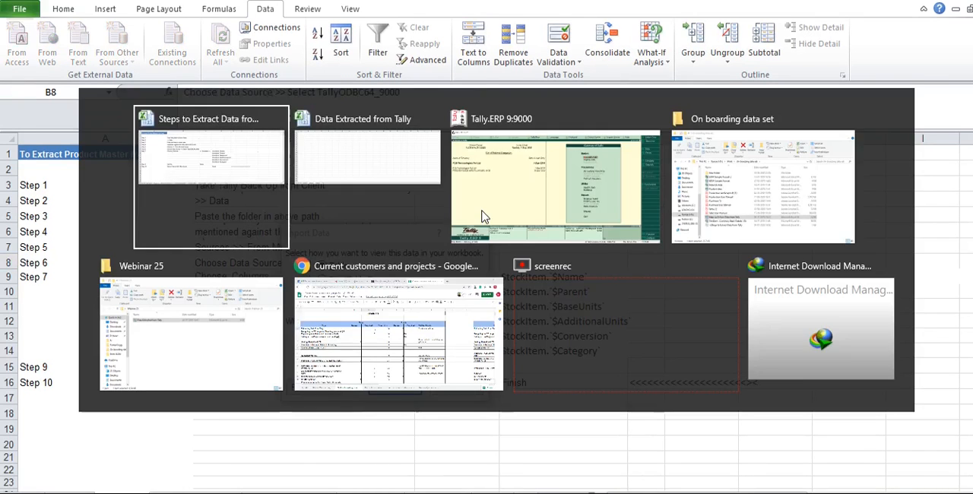
left_click(32, 158)
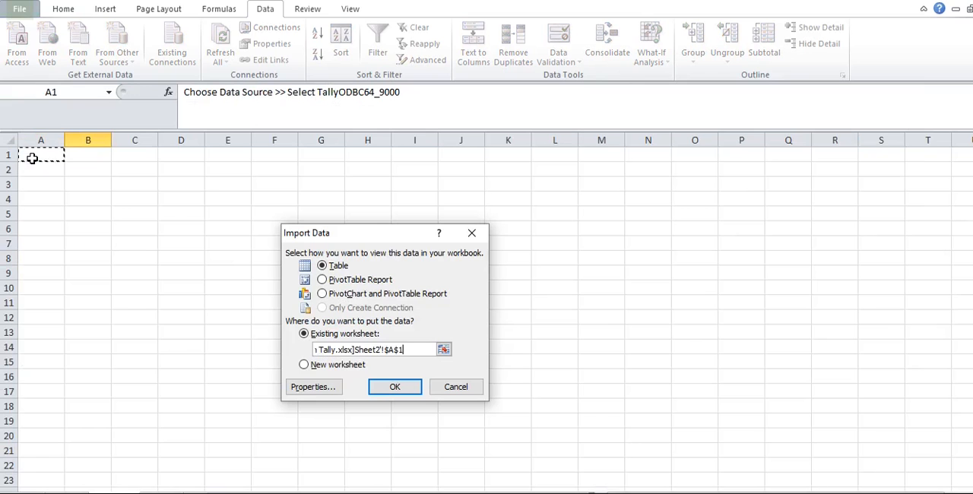
left_click(388, 383)
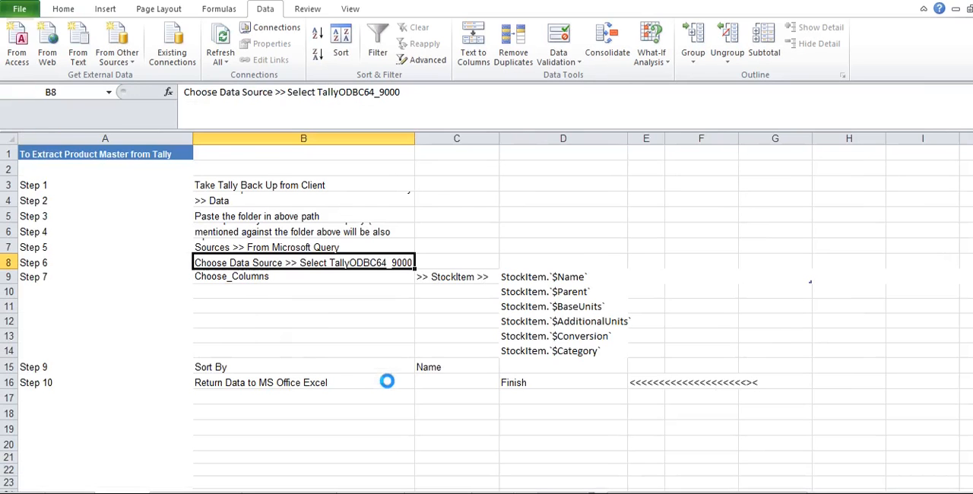
Step: Check the imported stock item table in the extracted data workbook down to its last row
key("alt+Tab")
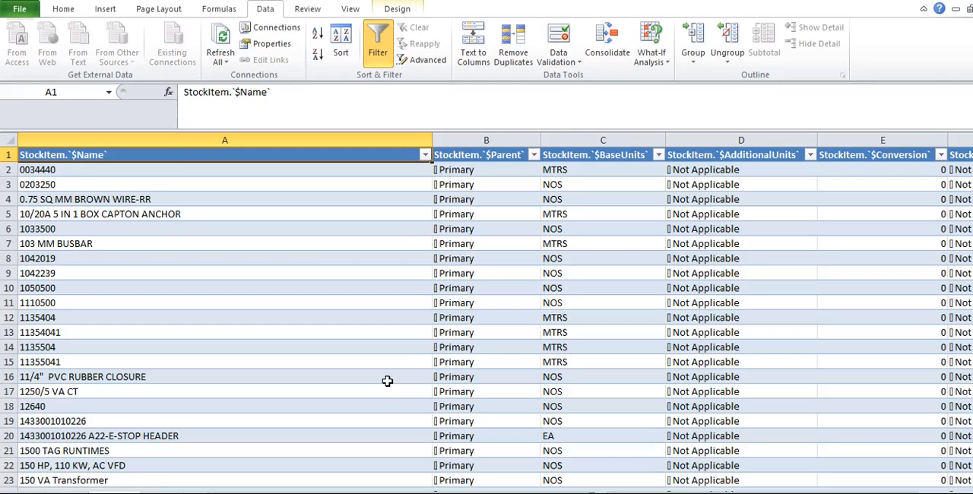
key("ctrl+Down")
key("ctrl+Up")
Step: Display the Extract BOM sheet in the instructions workbook
key("alt+Tab")
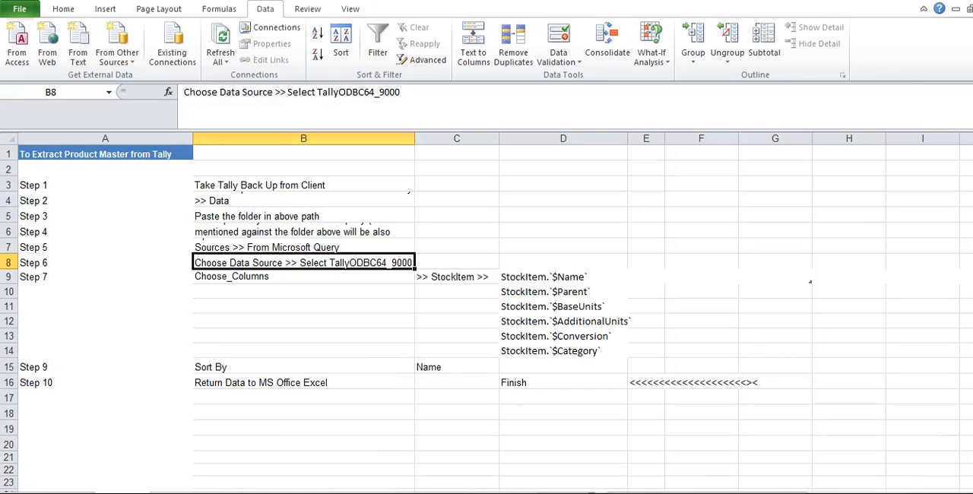
key("alt+Tab")
key("Down")
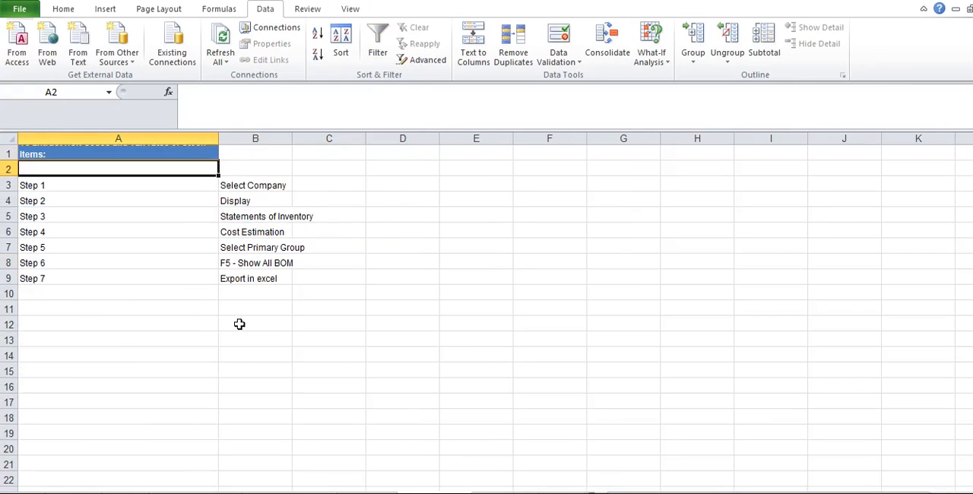
Step: Switch to Tally.ERP 9 and open the Display Menu from the Gateway of Tally
key("alt+Tab")
key("Tab")
key("Tab")
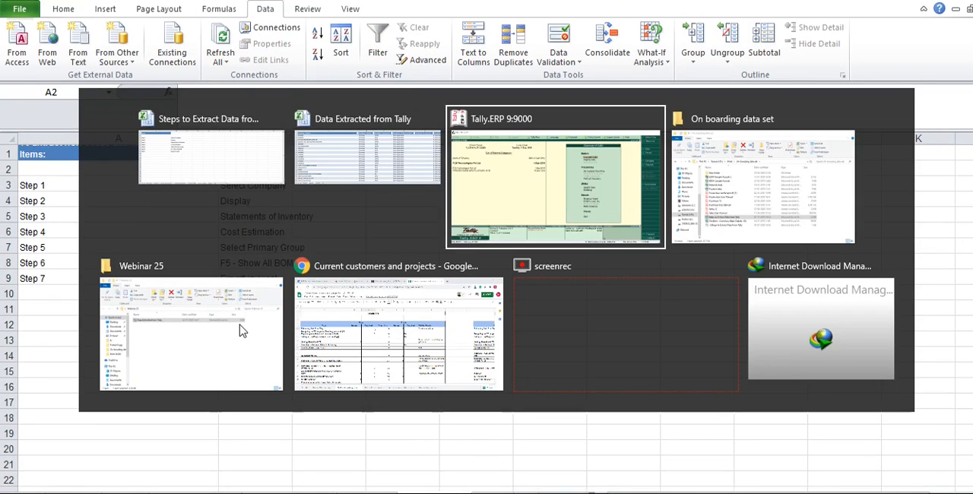
key("Up")
key("Up")
key("Return")
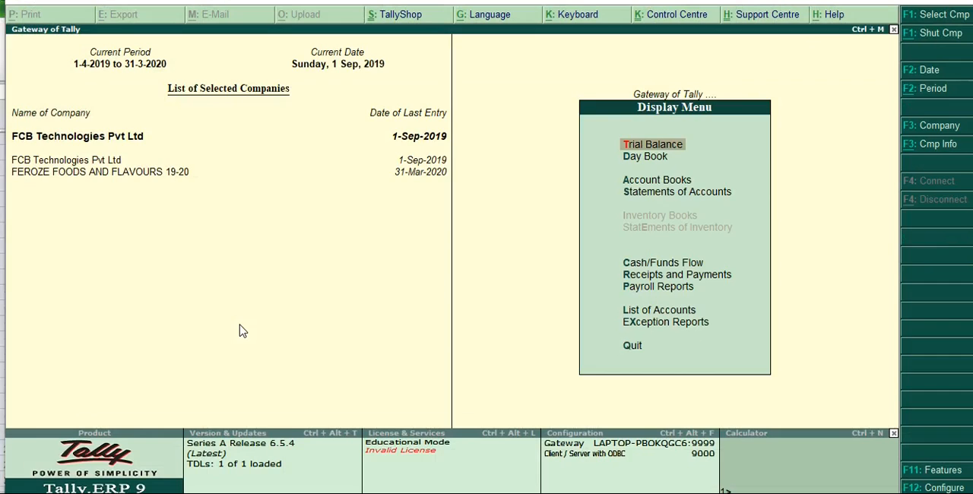
Step: Check the first BOM extraction steps in the instructions workbook, down to Statements of Inventory
key("alt+Tab")
key("Down")
key("Down")
key("Right")
Step: Switch to Tally.ERP 9 and examine the Statements of Inventory entry in the Display Menu
key("Down")
key("alt+Tab")
key("Down")
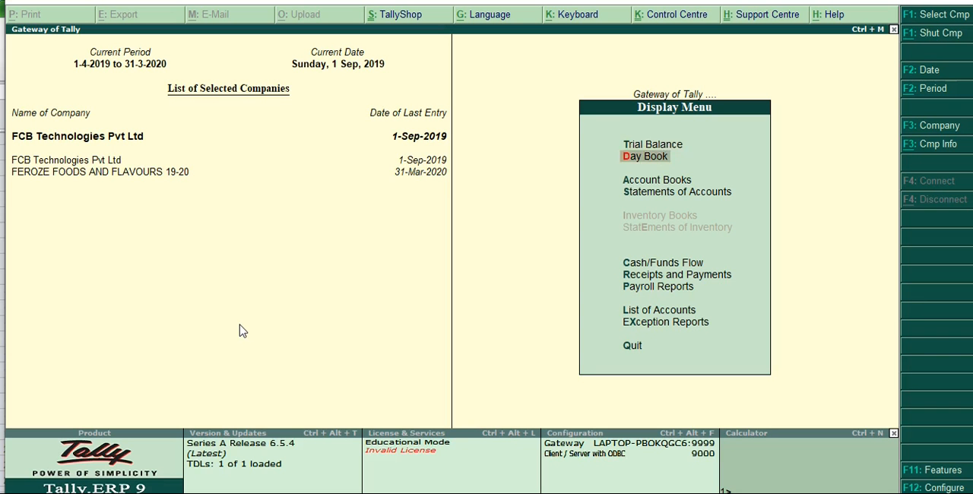
key("Down")
key("Down")
key("Down")
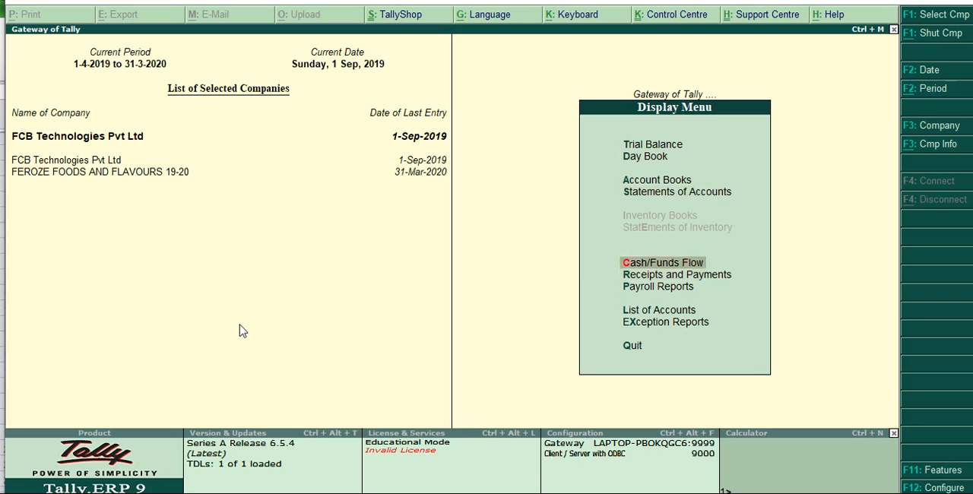
key("Up")
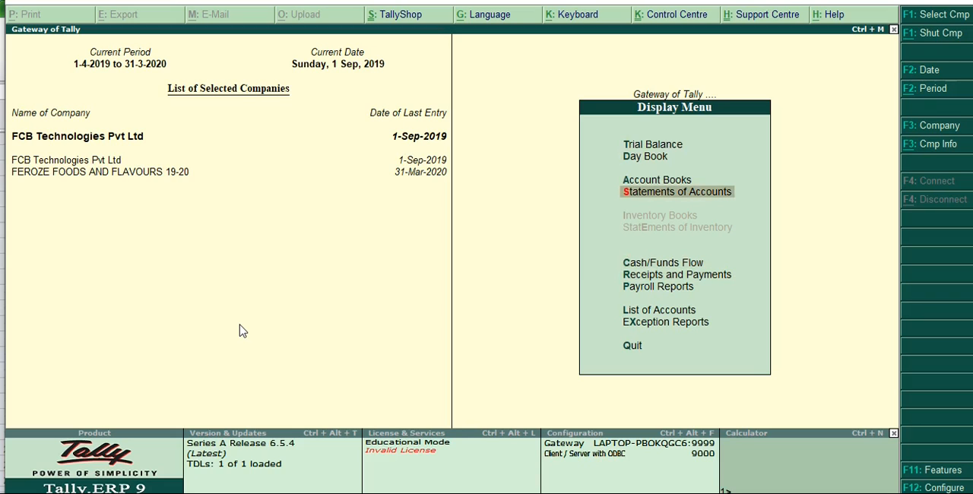
key("Down")
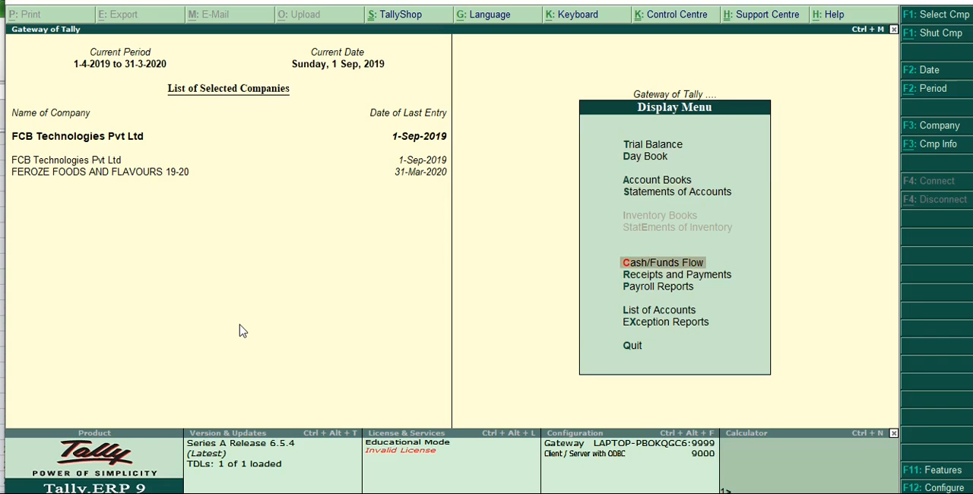
key("Up")
Step: Return to the instructions workbook and read the remaining BOM steps from Cost Estimation to F5 - Show All BOM
key("alt+Tab")
key("Down")
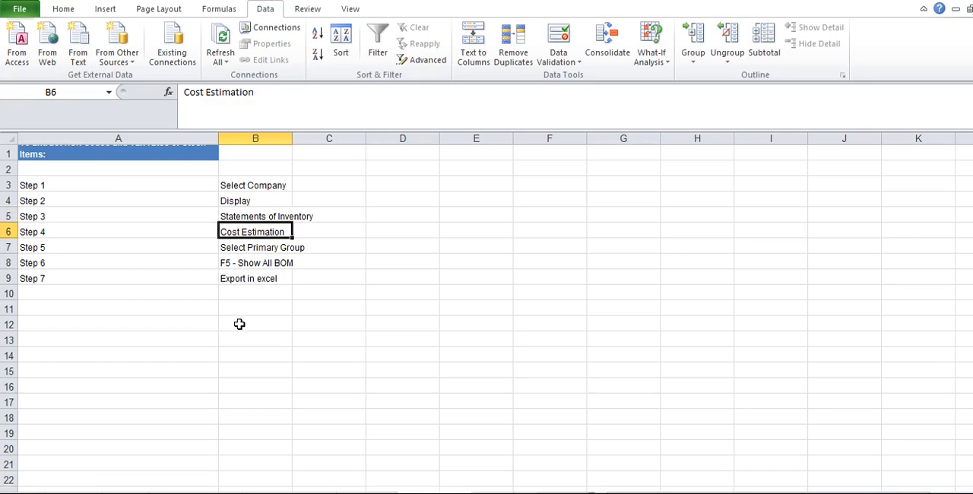
key("Down")
key("Down")
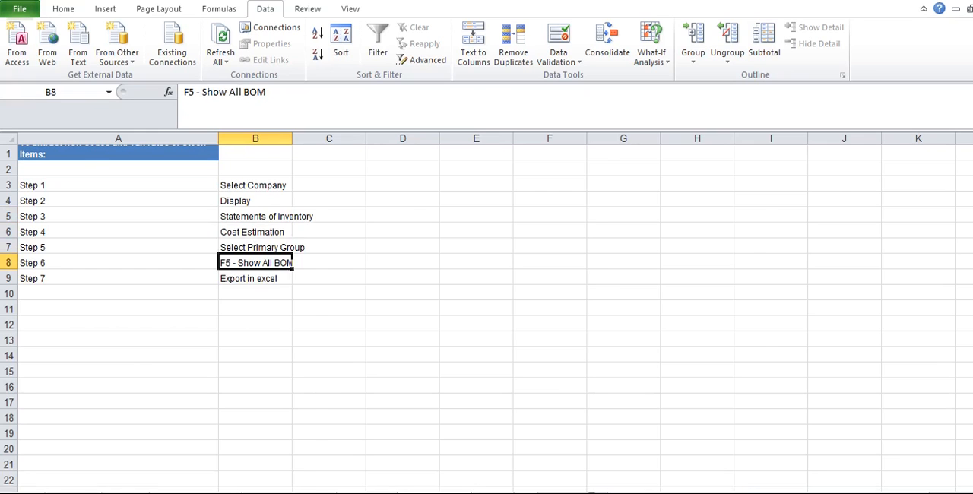
Step: Review the instruction sheets for extracting the network and the HSN codes and tax rates from past vouchers
key("ctrl+Page_Up")
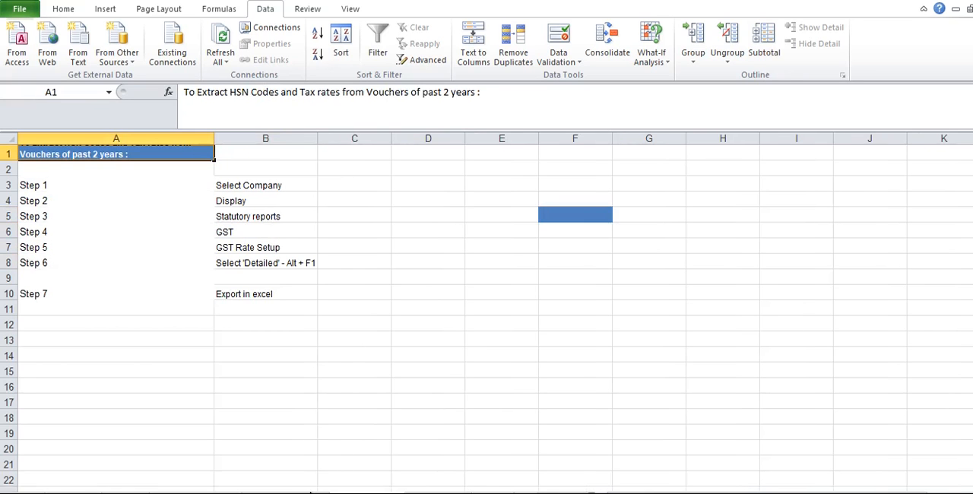
key("ctrl+Page_Up")
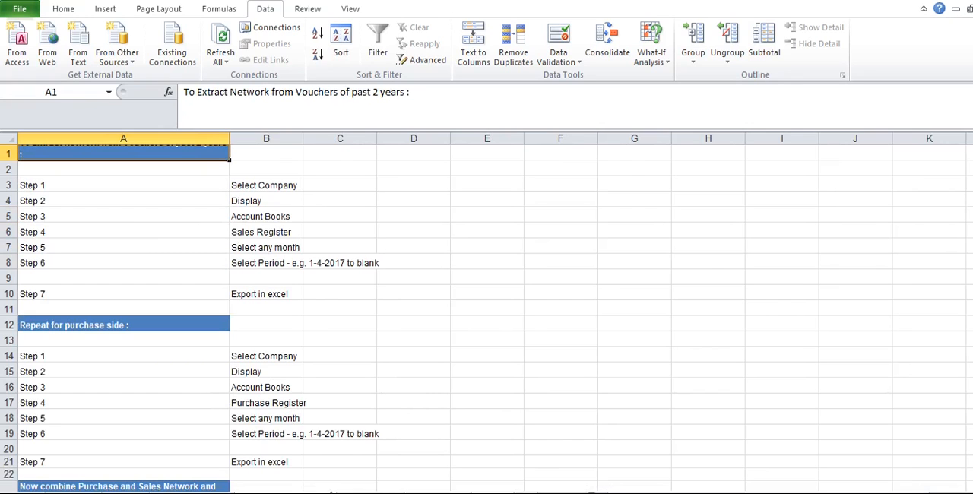
key("ctrl+Page_Down")
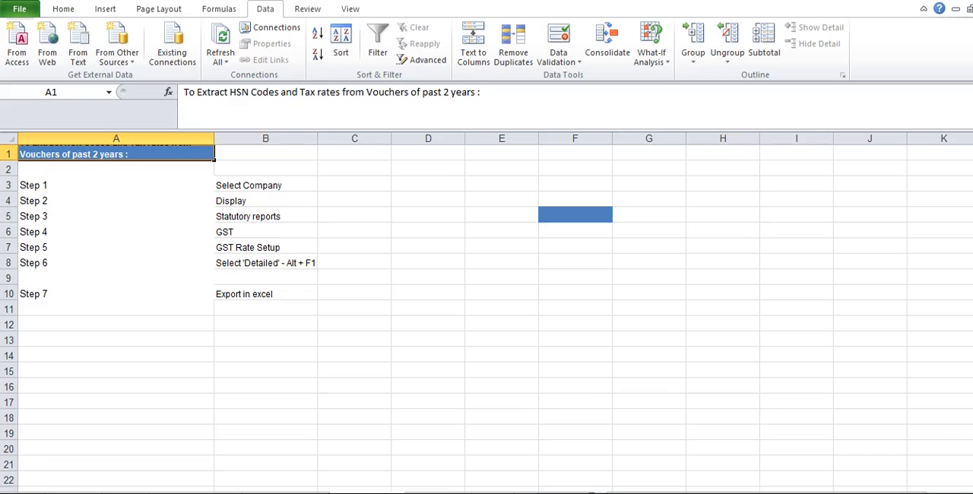
Step: Switch to the extracted data workbook and display the sheet with the imported ledger table
key("alt+Tab")
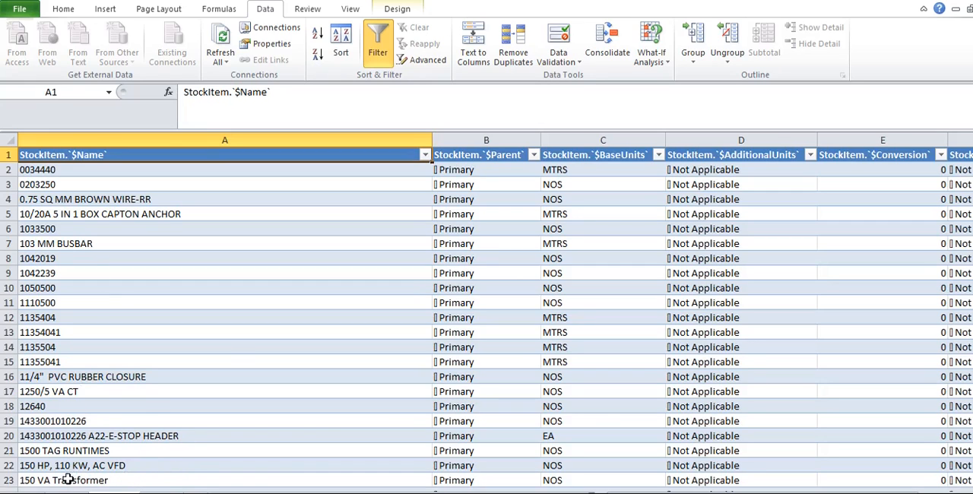
left_click(229, 358)
key("ctrl+Home")
left_click(69, 492)
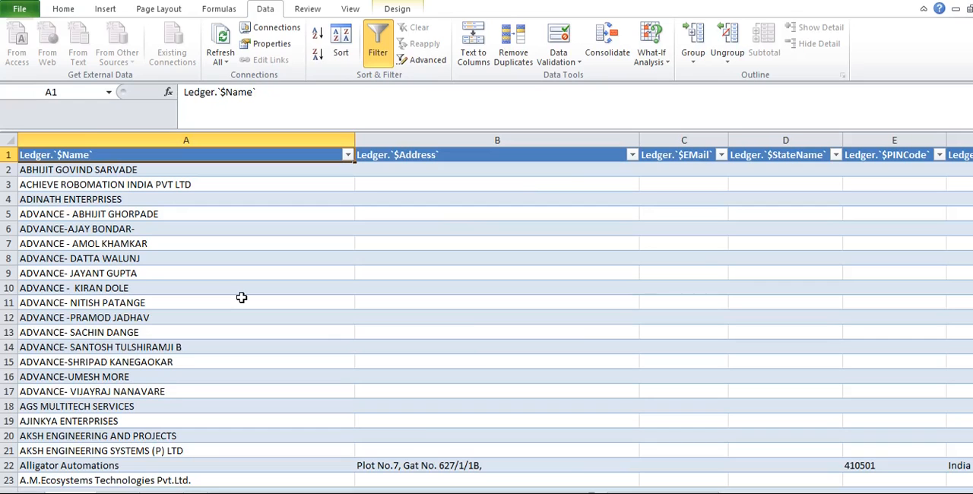
Step: Examine the ledger table's column headers in row 1, from the name through to the Address5 field
key("Right")
key("Right")
key("Right")
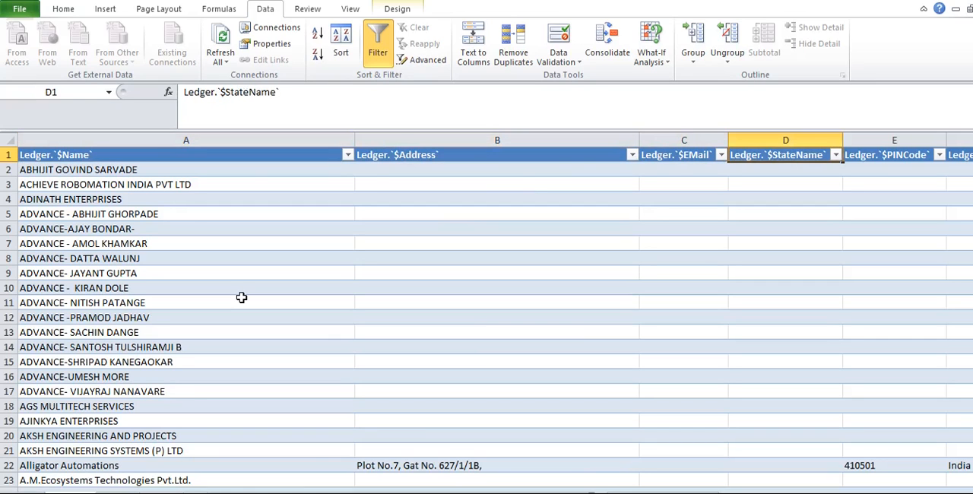
key("Right")
key("Right")
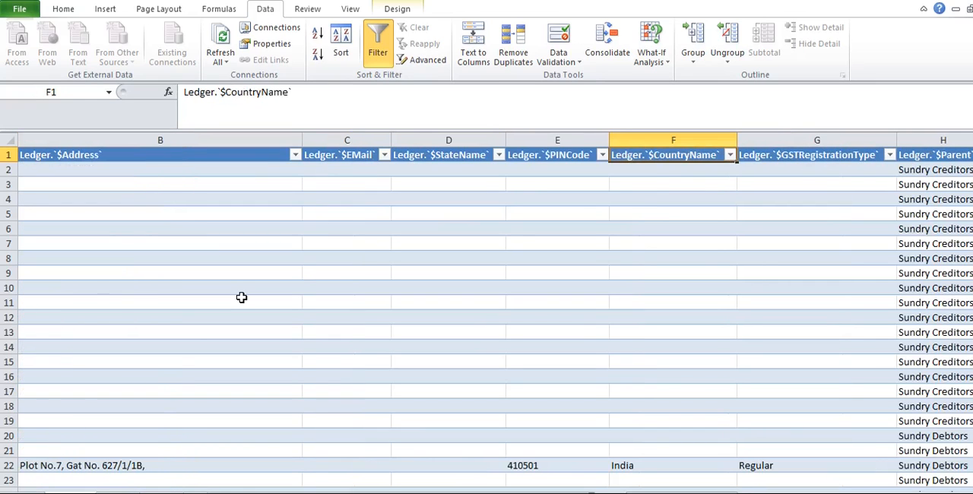
key("Right")
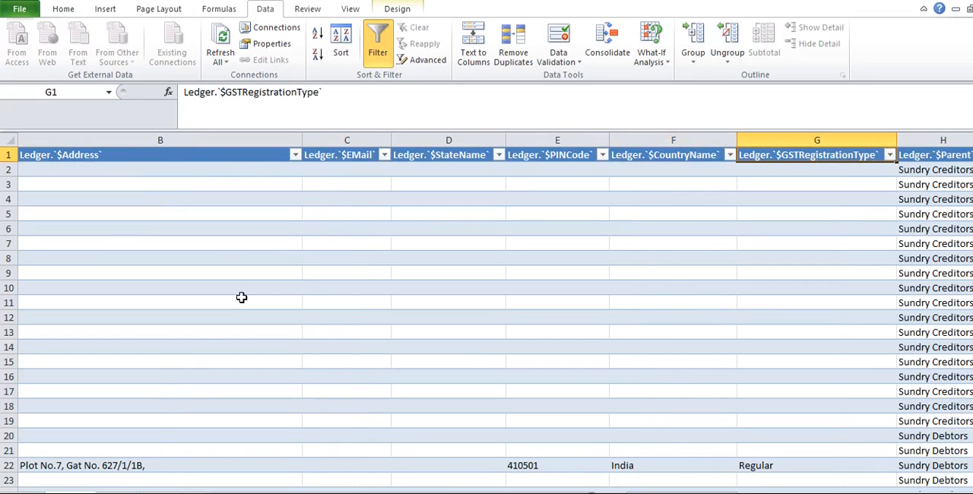
key("Right")
key("Right")
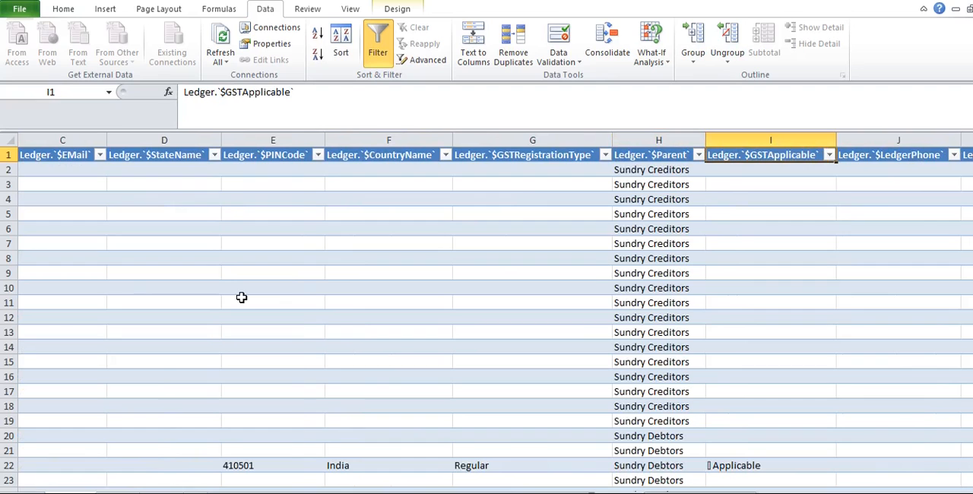
key("Right")
key("Right")
key("Right")
key("Right")
key("Right")
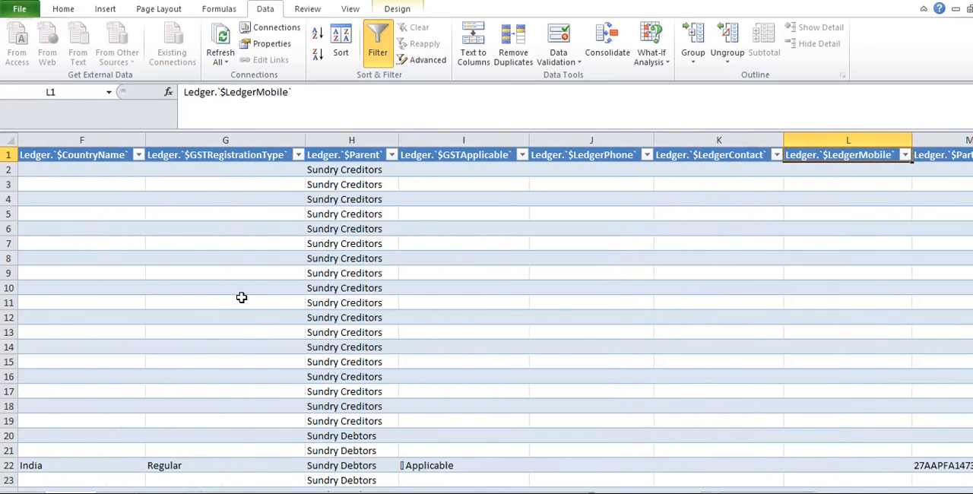
key("Left")
key("ctrl")
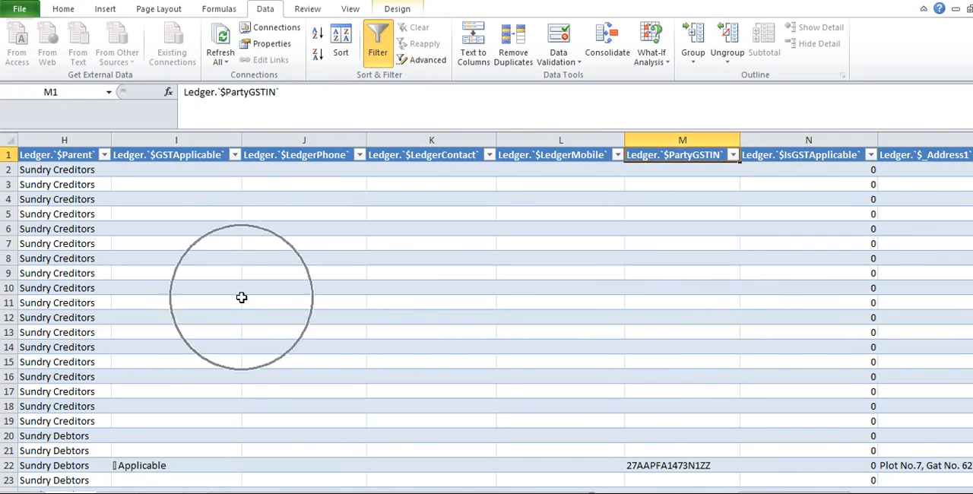
key("Right")
key("Right")
key("Right")
key("Right")
key("Right")
key("Right")
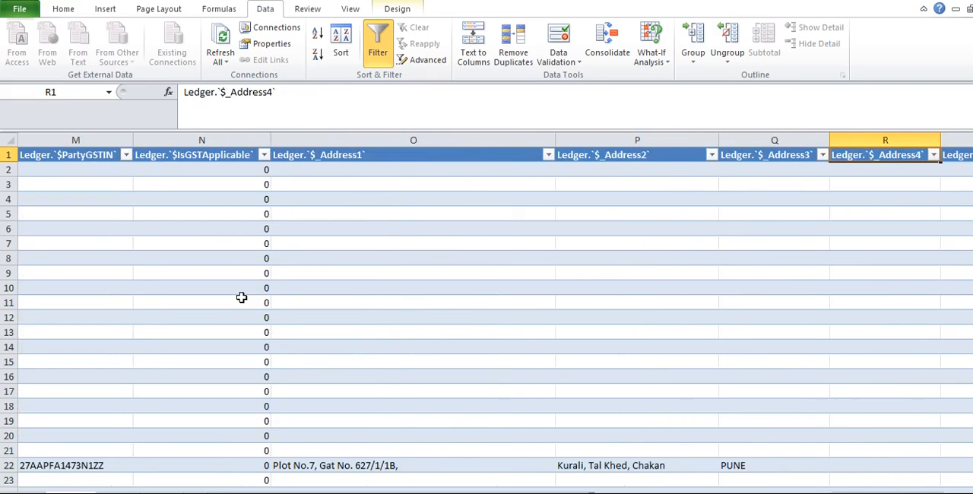
key("ctrl")
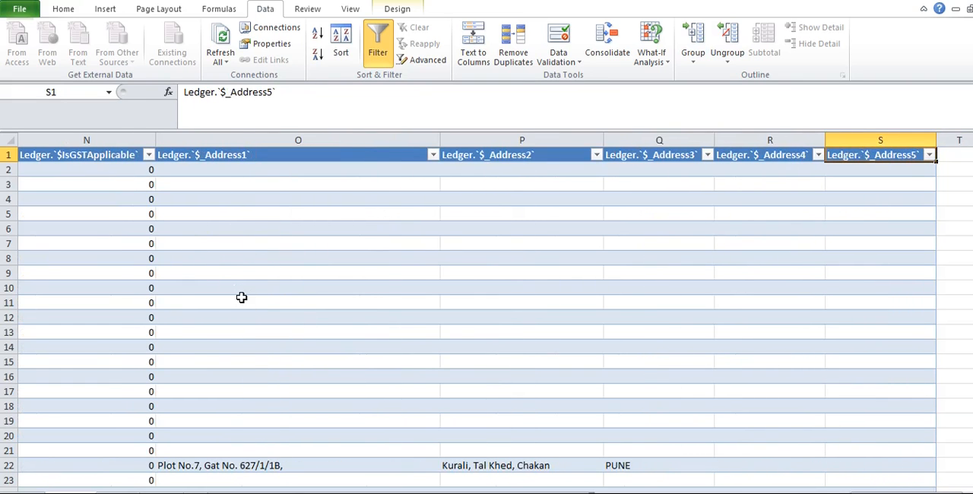